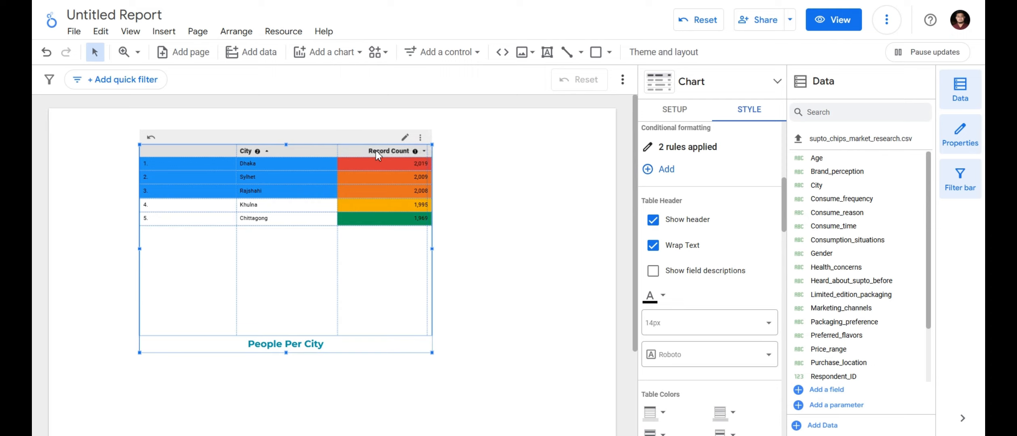
# Turn off text wrapping in the table header and set the header font colour to crimson
pyautogui.click(652, 247)
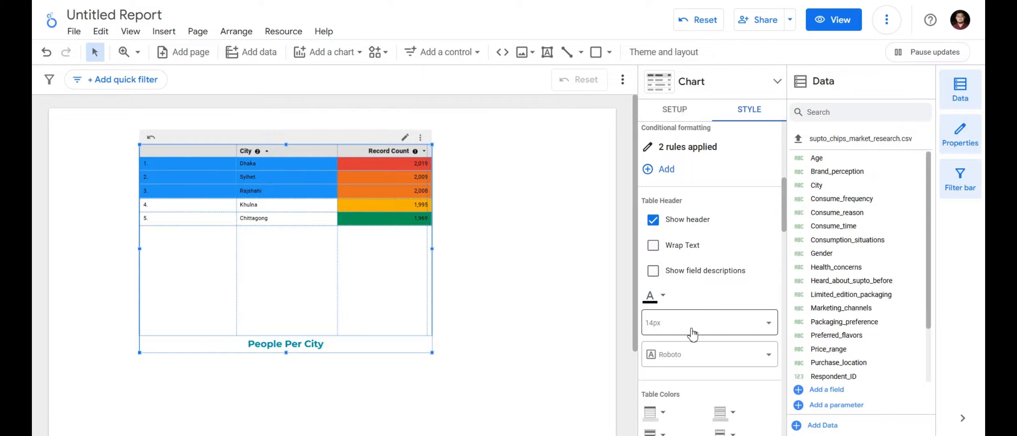
pyautogui.scroll(-2, 686, 282)
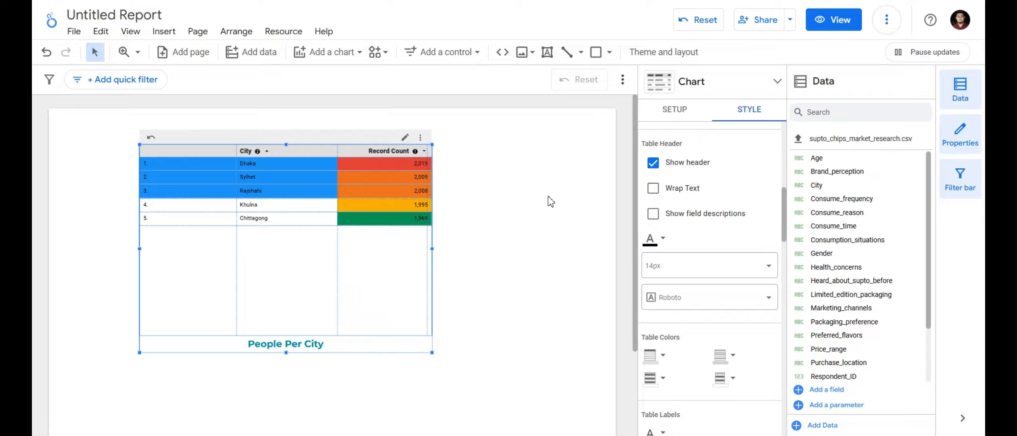
pyautogui.click(663, 245)
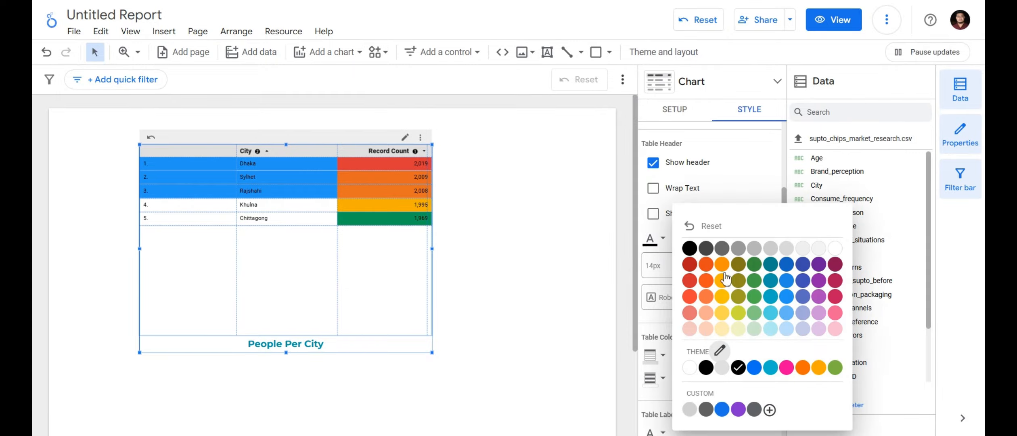
pyautogui.click(834, 282)
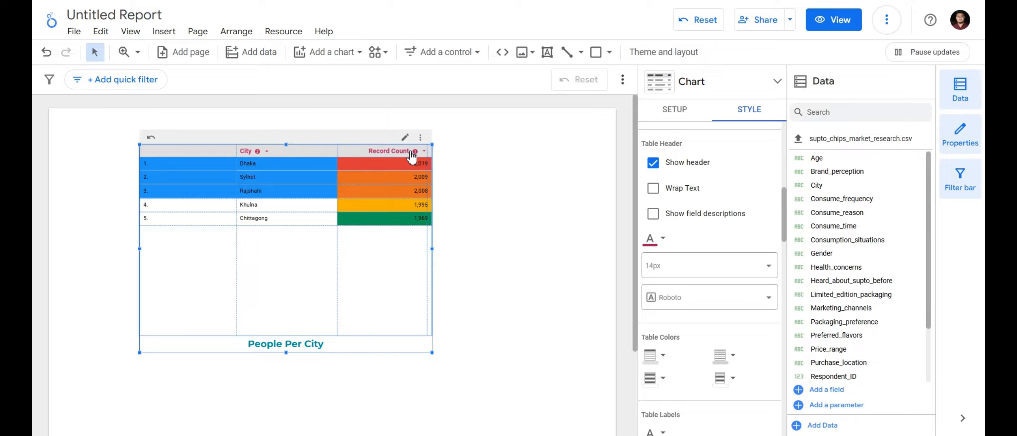
# Set the table header's font size to 20px and its font family to Raleway
pyautogui.click(664, 271)
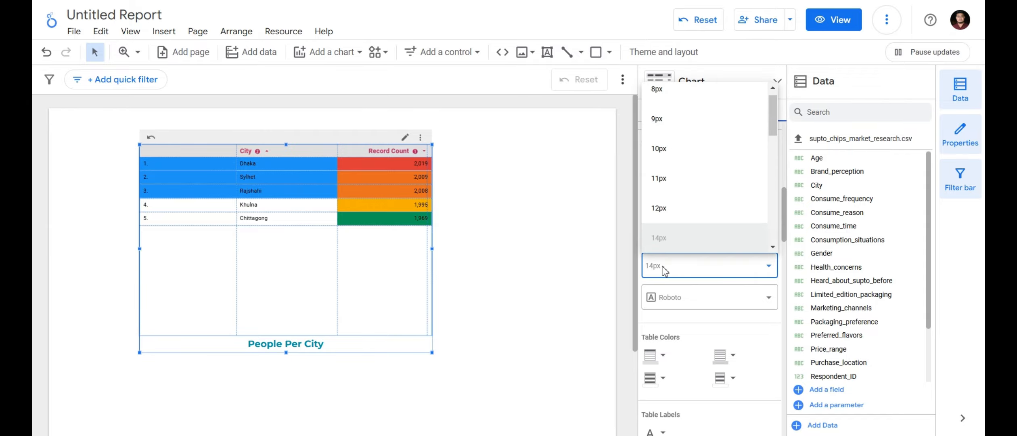
pyautogui.click(670, 155)
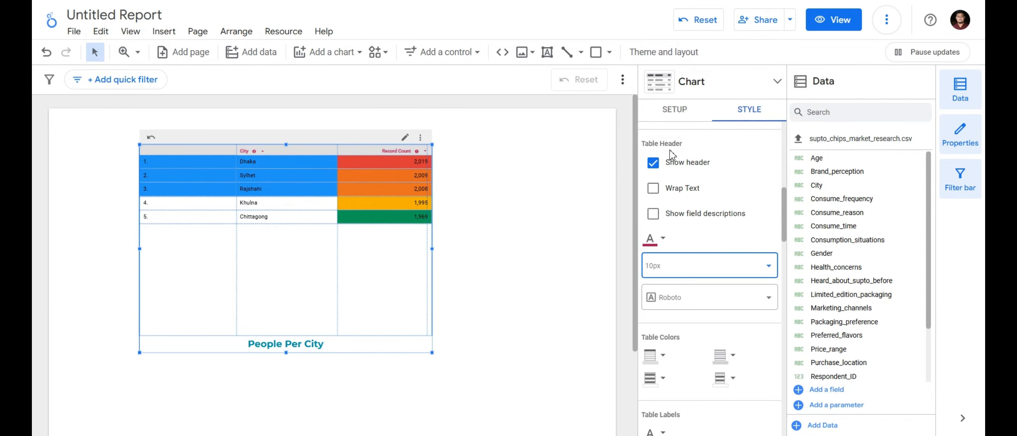
pyautogui.click(676, 277)
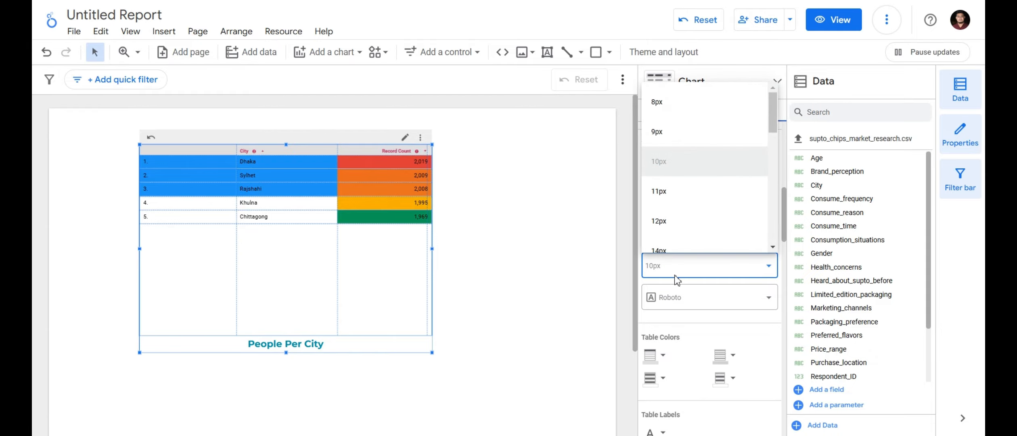
pyautogui.scroll(-3, 678, 211)
pyautogui.click(655, 210)
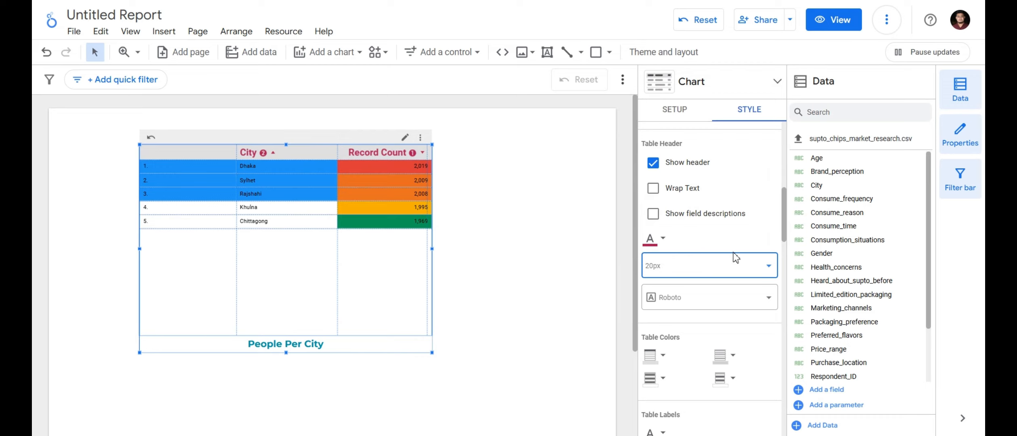
pyautogui.click(721, 299)
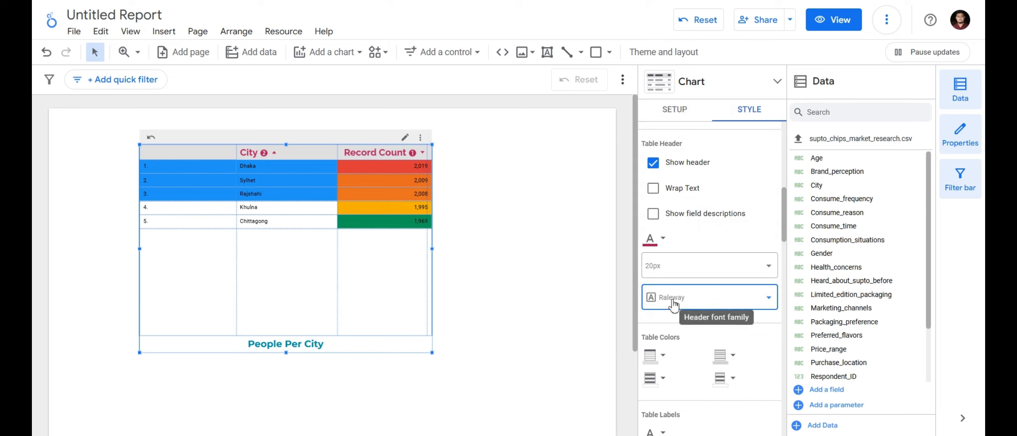
# Set the table header's background colour to a medium indigo blue
pyautogui.scroll(-3, 711, 282)
pyautogui.scroll(3, 692, 254)
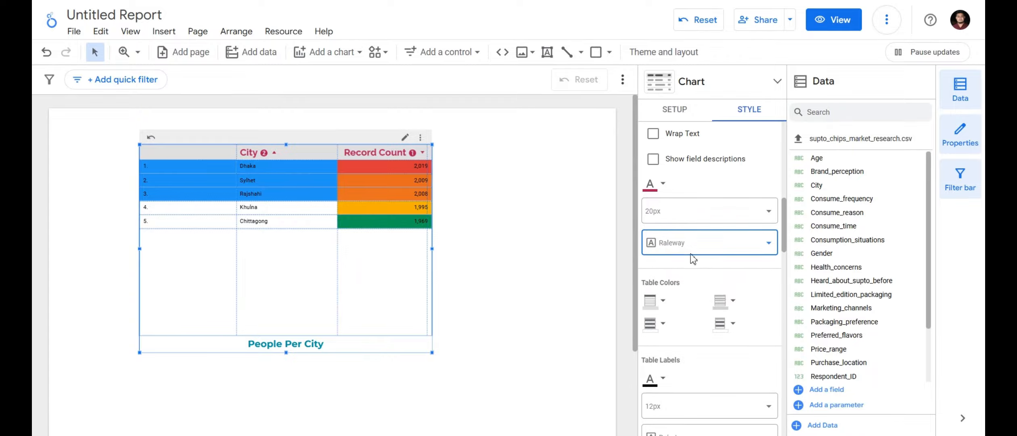
pyautogui.scroll(1, 690, 158)
pyautogui.scroll(-4, 690, 158)
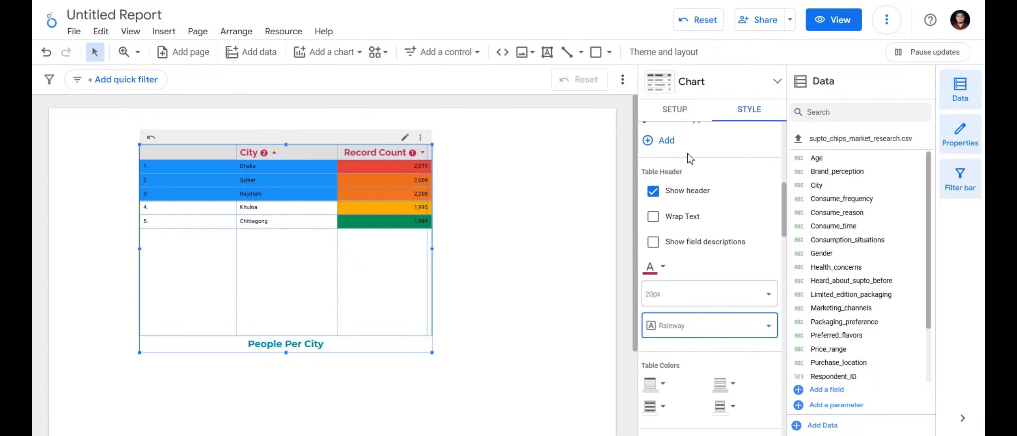
pyautogui.scroll(-1, 687, 267)
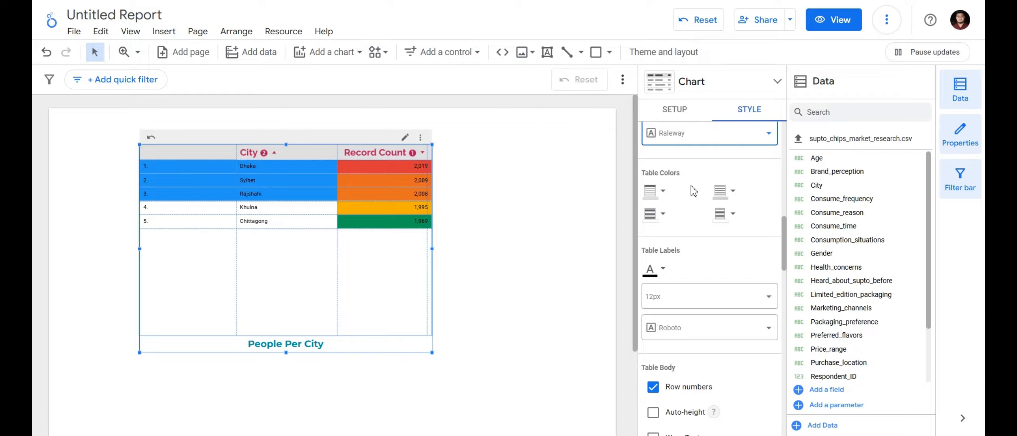
pyautogui.click(662, 193)
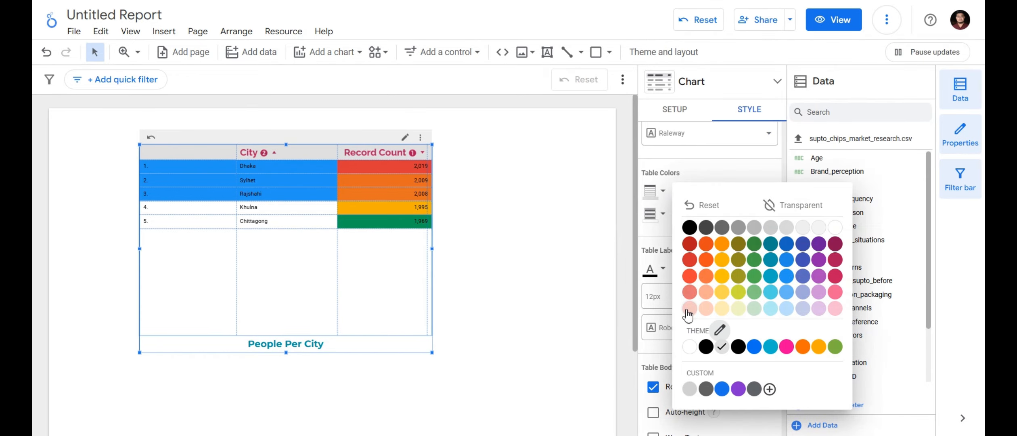
pyautogui.click(803, 274)
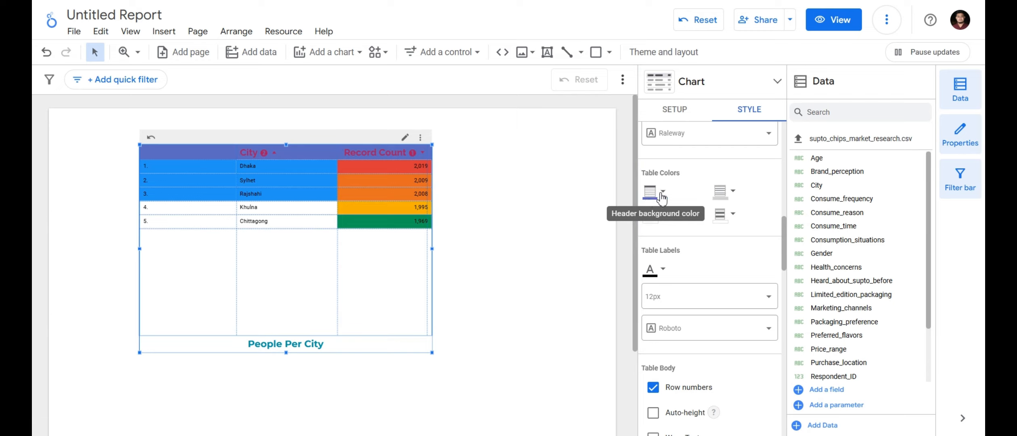
# Try red, black and blue as the table's cell border colour
pyautogui.click(732, 192)
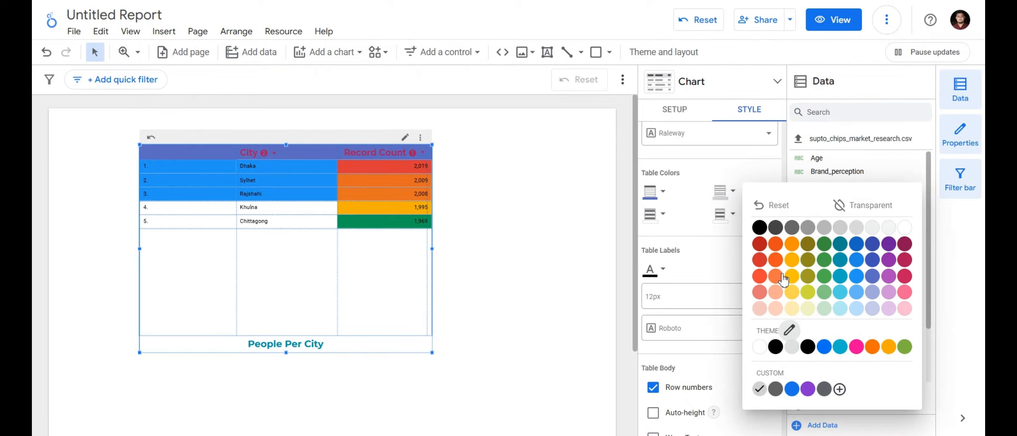
pyautogui.click(760, 261)
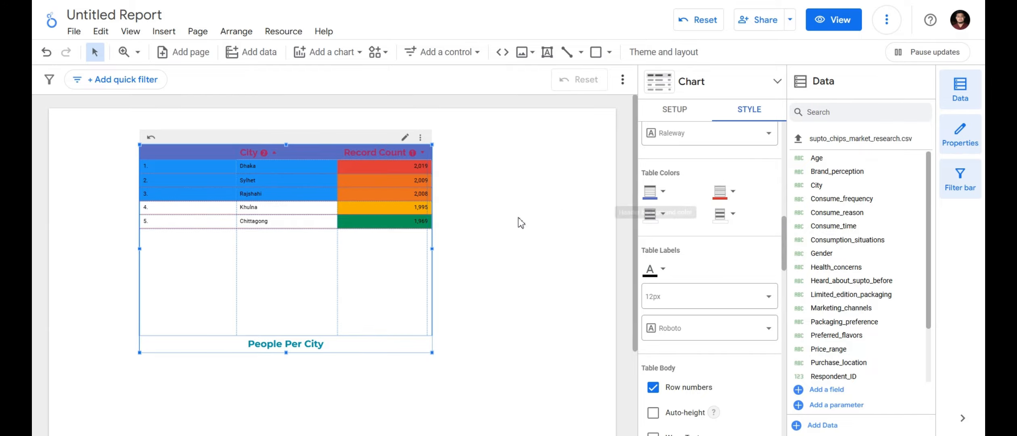
pyautogui.click(724, 198)
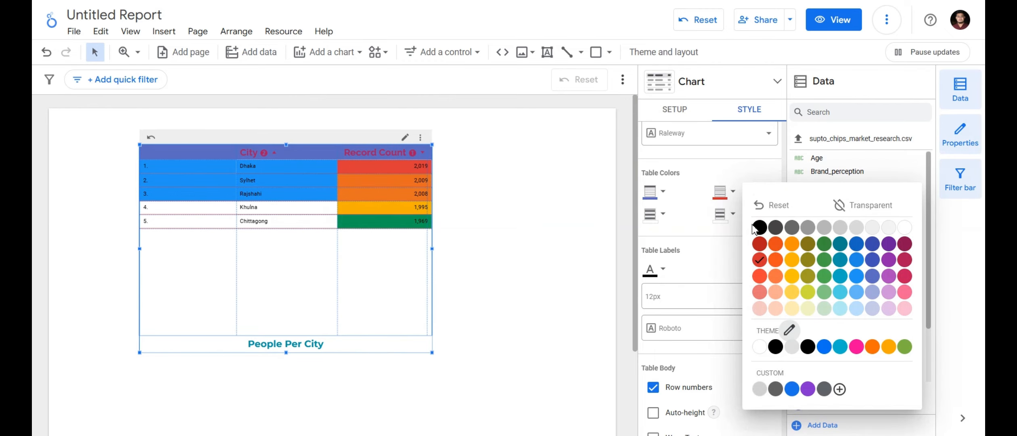
pyautogui.click(762, 230)
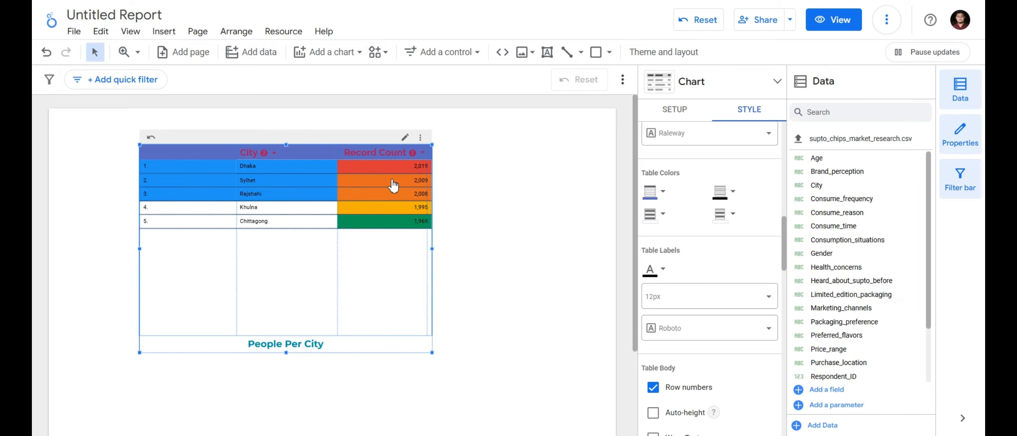
pyautogui.click(733, 193)
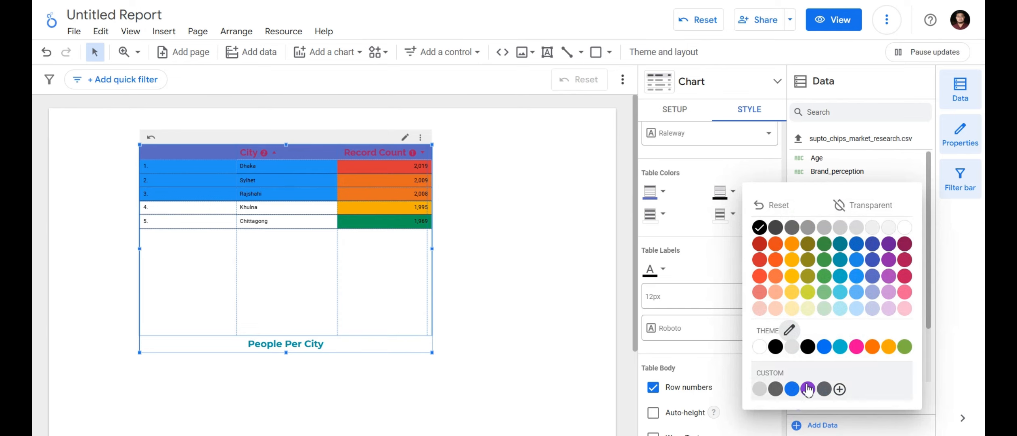
pyautogui.click(792, 389)
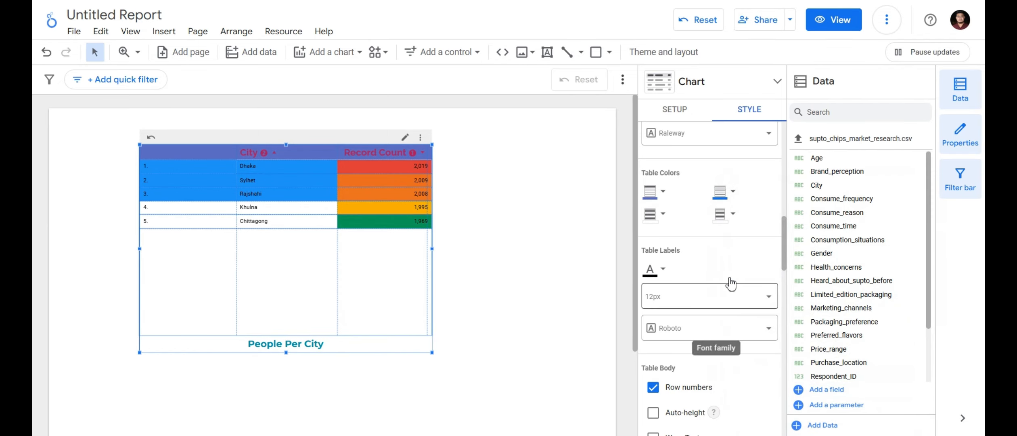
# Set the table's cell border colour to crimson and the odd row colour to lime yellow
pyautogui.click(722, 213)
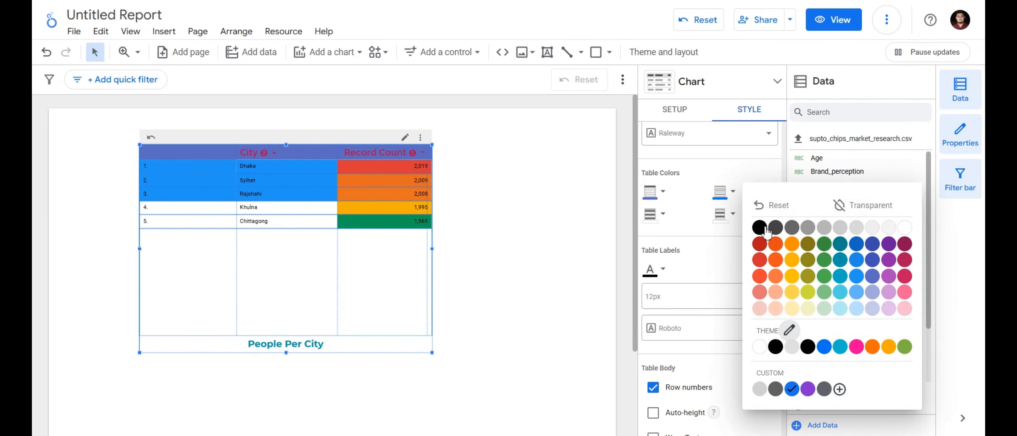
pyautogui.click(903, 276)
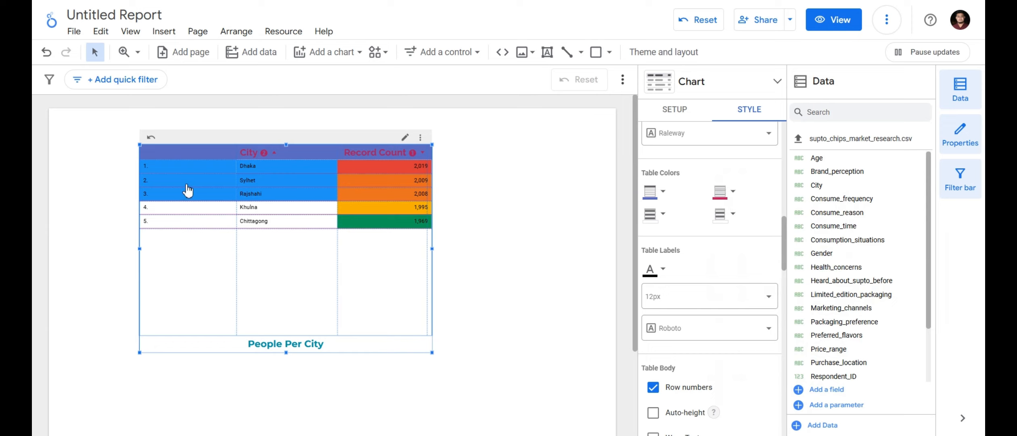
pyautogui.click(663, 216)
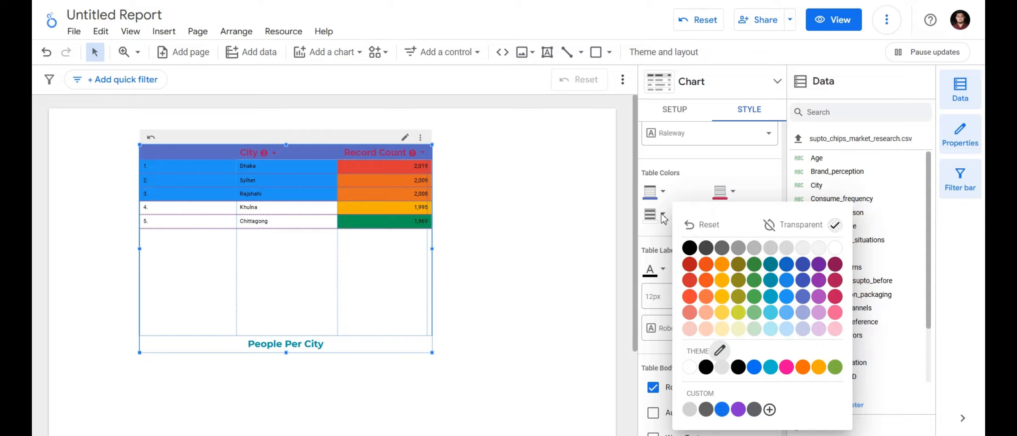
pyautogui.click(738, 312)
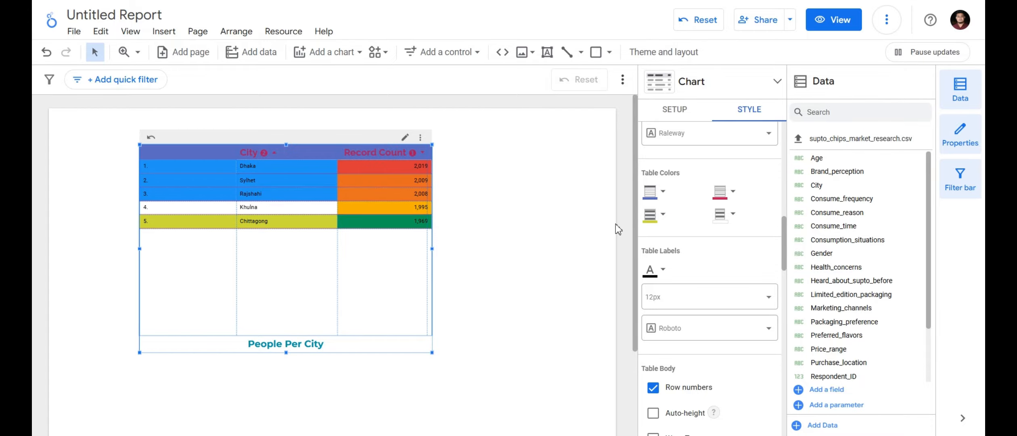
# Delete both conditional formatting rules on Record Count from the table
pyautogui.scroll(2, 678, 207)
pyautogui.scroll(4, 658, 158)
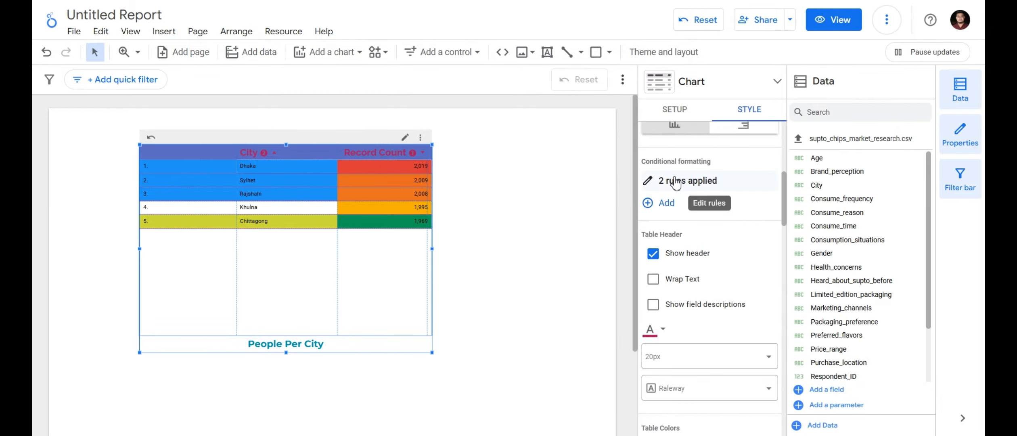
pyautogui.click(673, 185)
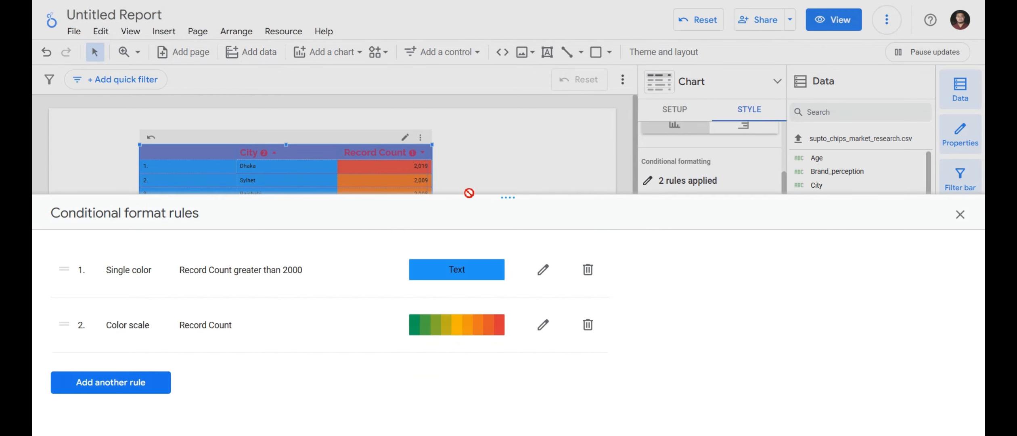
pyautogui.click(588, 279)
pyautogui.click(589, 279)
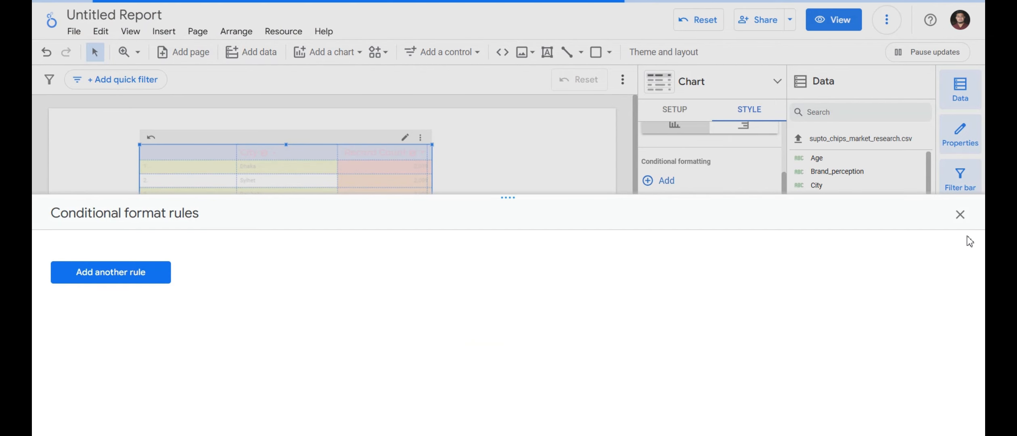
pyautogui.click(959, 215)
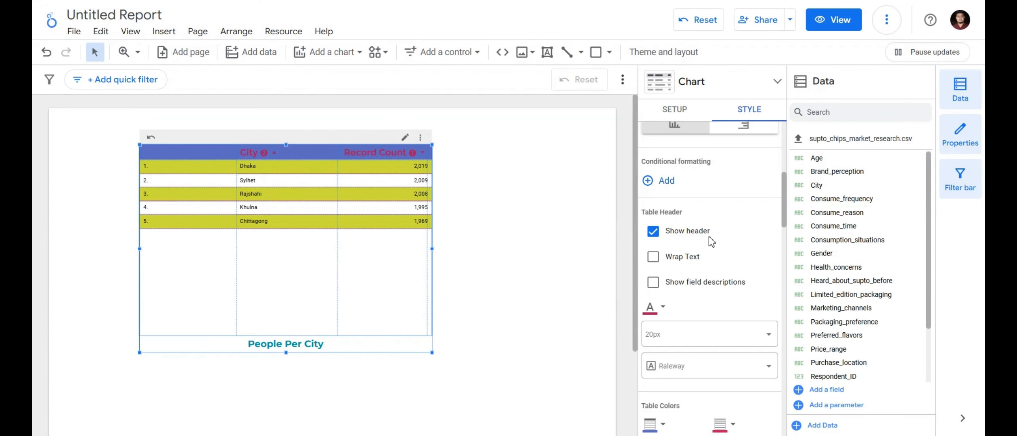
# Set the table's even row colour to teal blue
pyautogui.scroll(-5, 665, 266)
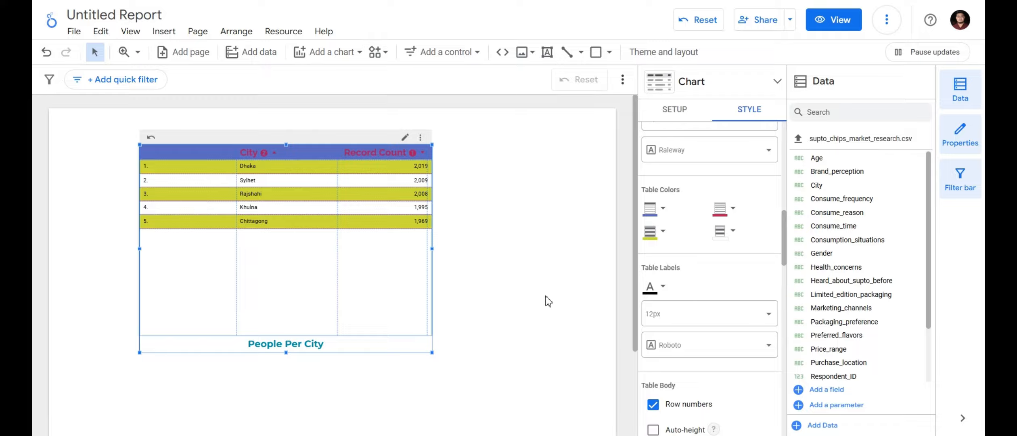
pyautogui.click(726, 238)
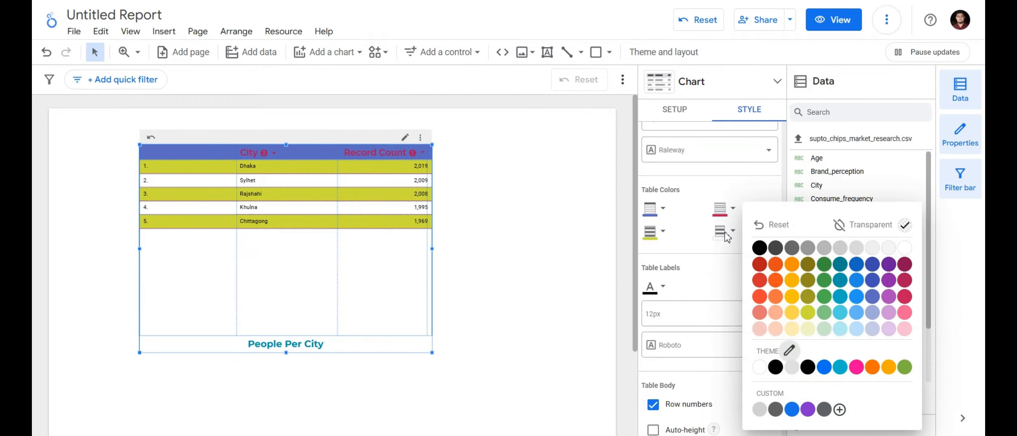
pyautogui.click(842, 296)
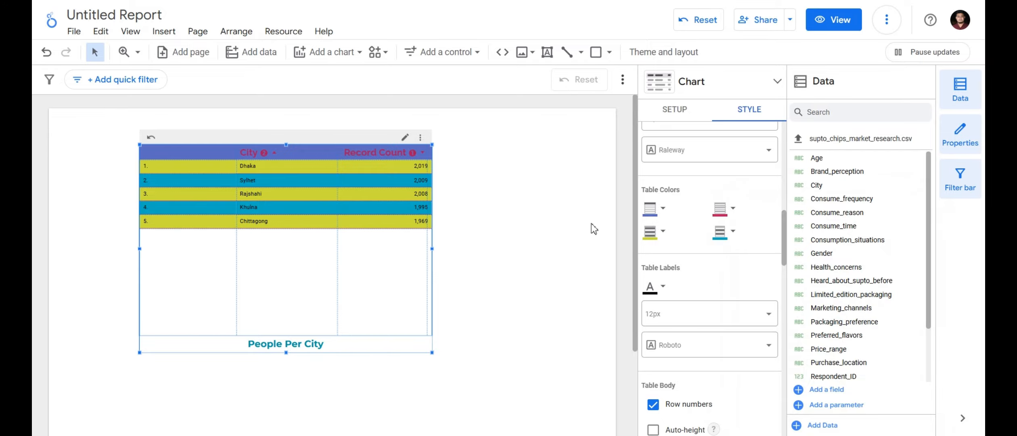
# Set the text colour of the table labels to dark red
pyautogui.scroll(4, 752, 183)
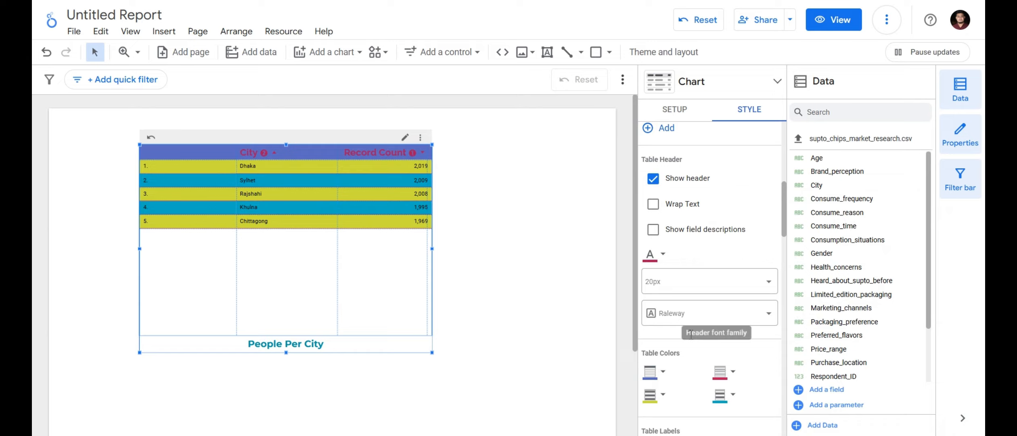
pyautogui.scroll(-4, 682, 349)
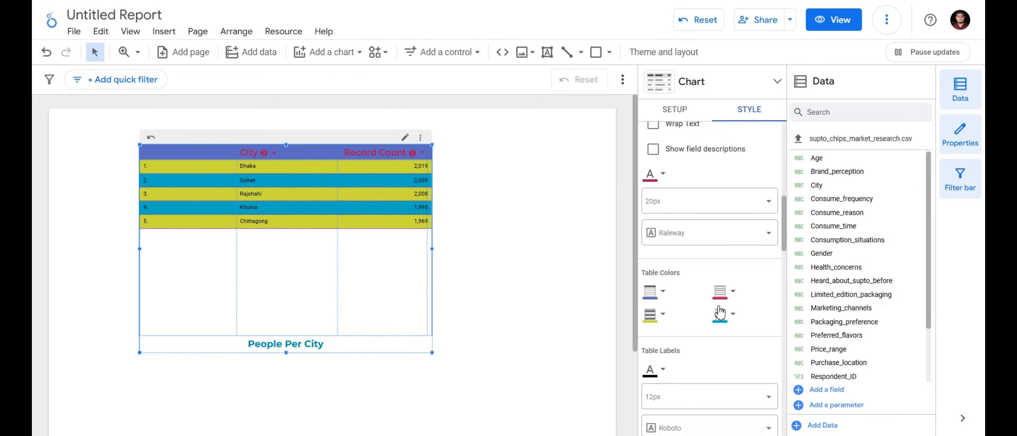
pyautogui.scroll(-1, 719, 311)
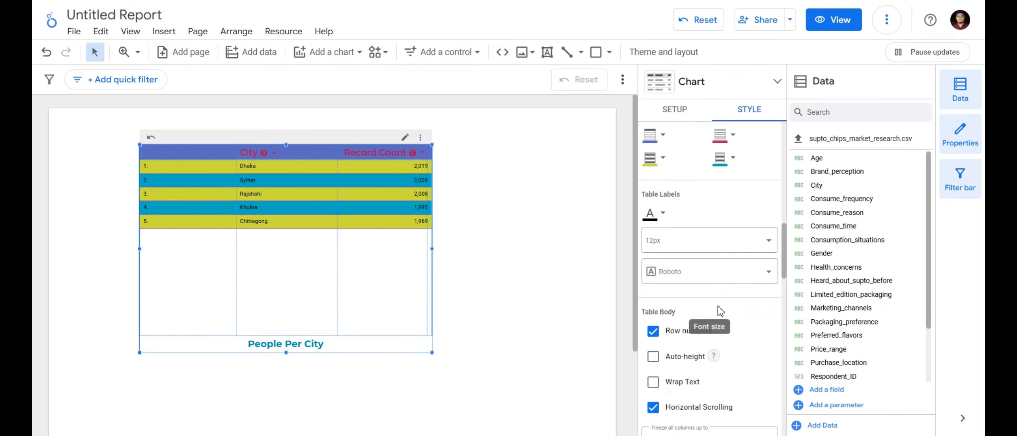
pyautogui.click(663, 217)
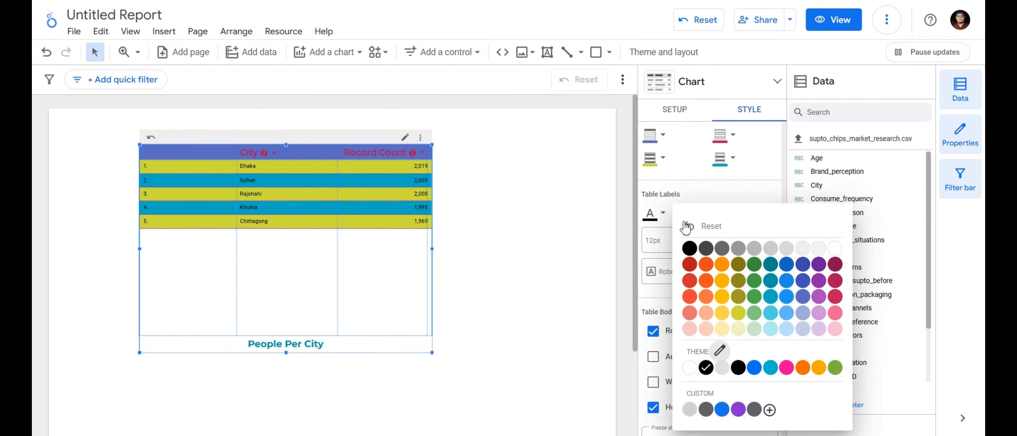
pyautogui.click(693, 269)
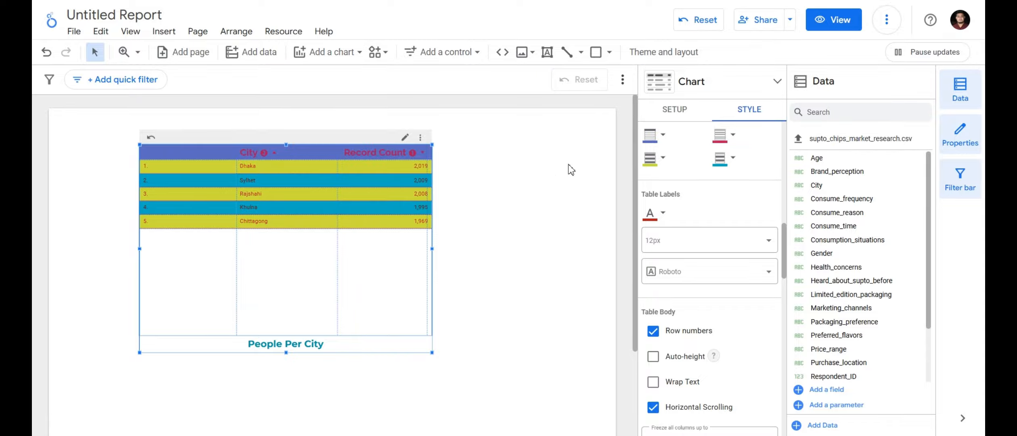
# Set the font size of the table labels to 16px
pyautogui.scroll(-3, 657, 198)
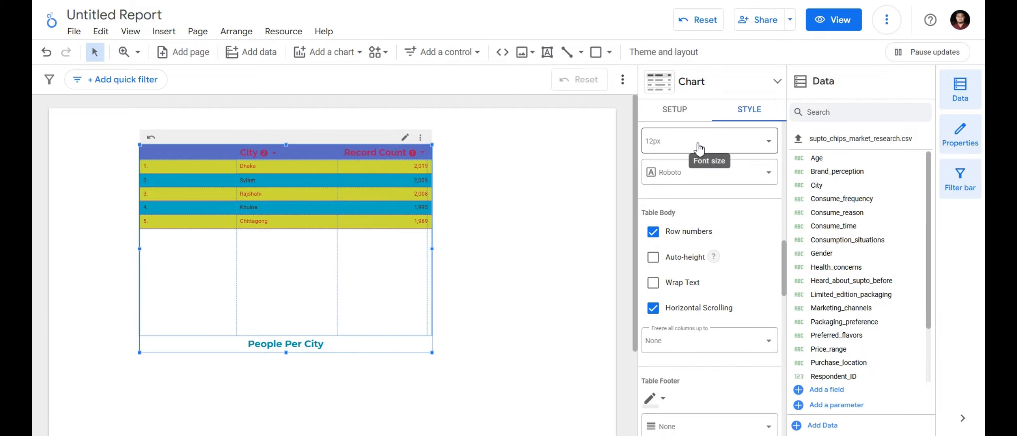
pyautogui.click(699, 142)
pyautogui.scroll(-1, 658, 291)
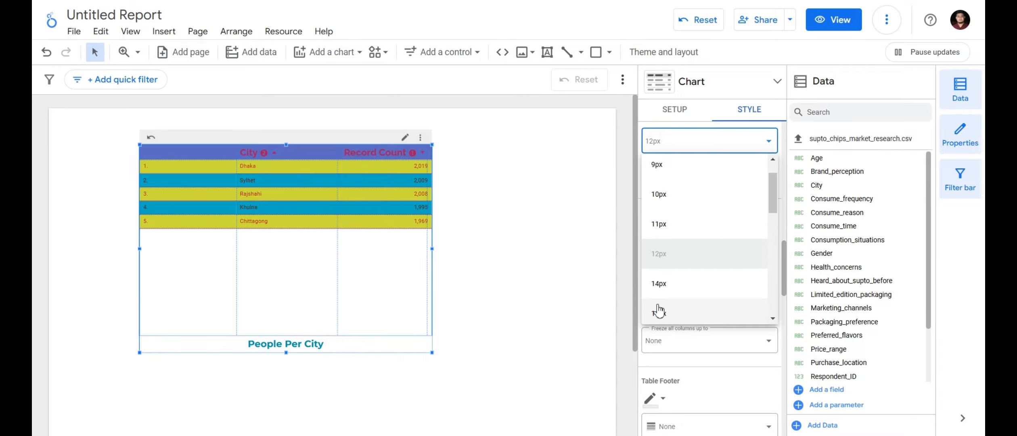
pyautogui.click(658, 312)
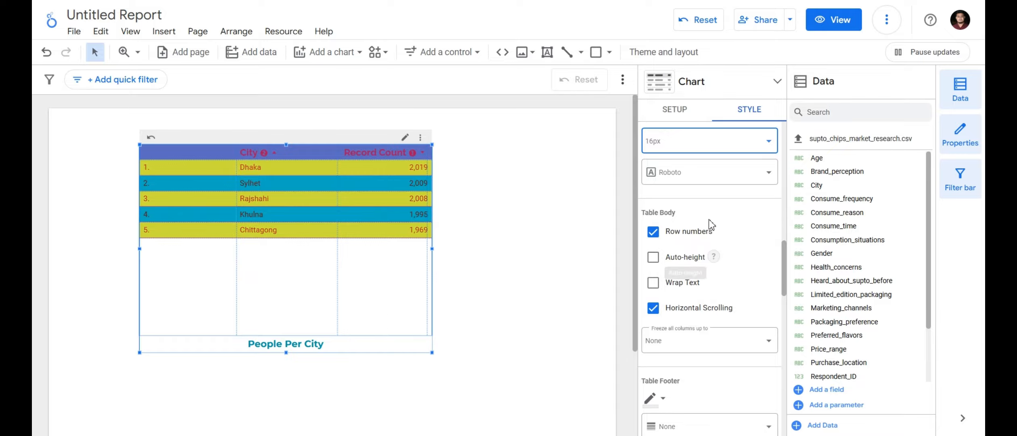
# Freeze all table columns up to 1 (Row Number) in the table body settings
pyautogui.scroll(-2, 708, 219)
pyautogui.scroll(-1, 708, 219)
pyautogui.scroll(3, 709, 219)
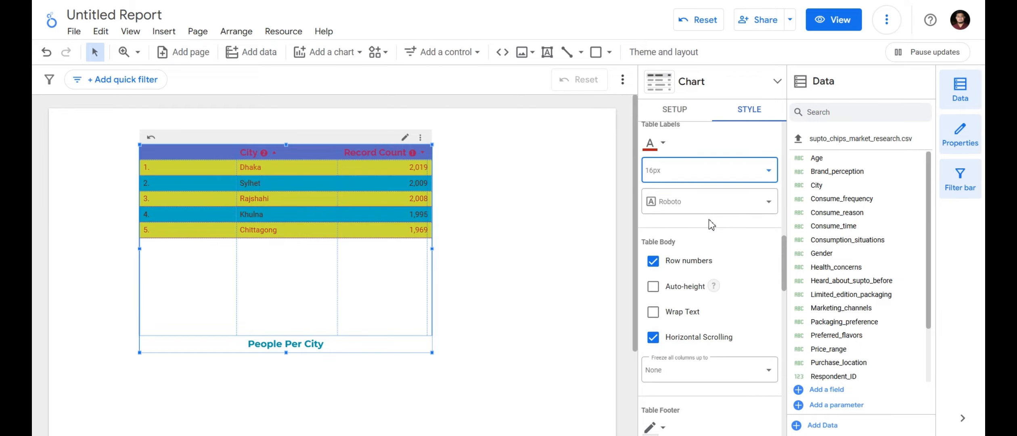
pyautogui.scroll(-2, 710, 224)
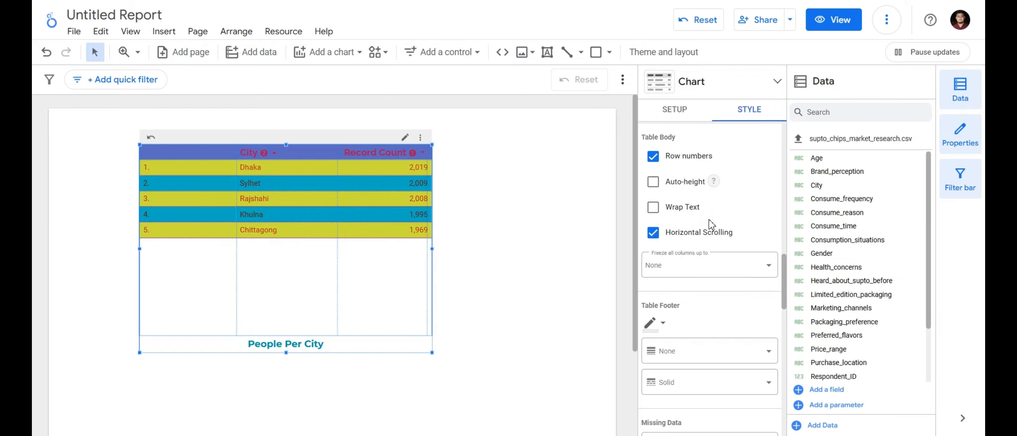
pyautogui.scroll(-3, 711, 224)
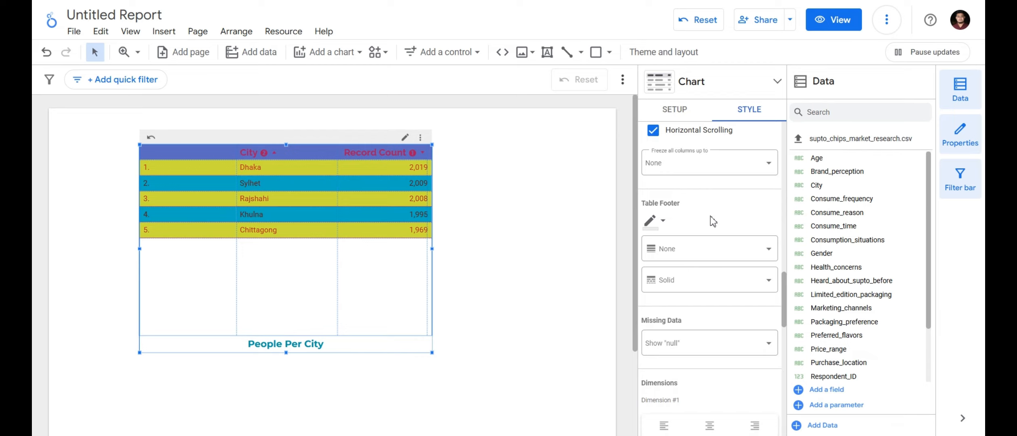
pyautogui.click(694, 163)
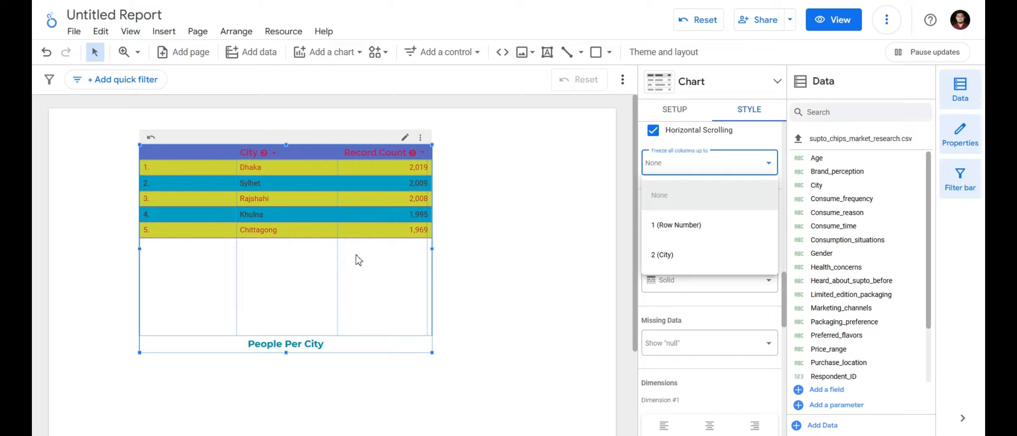
pyautogui.click(675, 226)
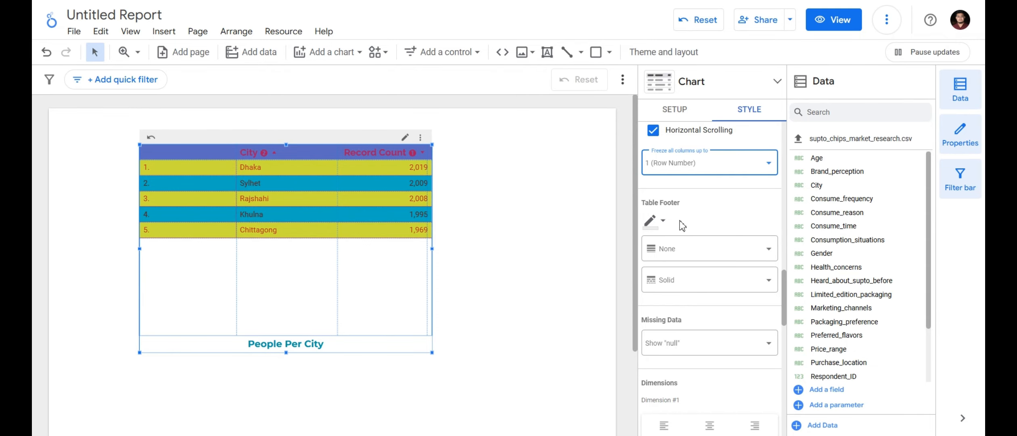
# Set the table footer's border colour to dark red and its border weight to 4
pyautogui.click(665, 222)
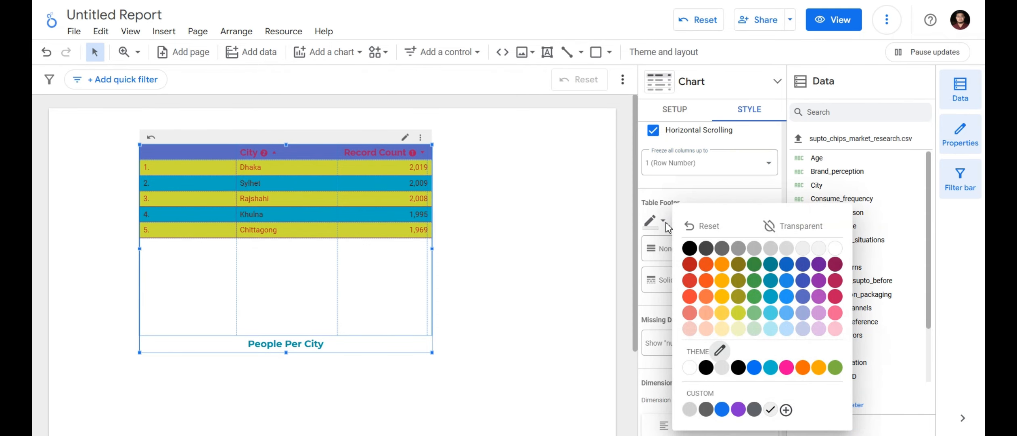
pyautogui.click(690, 264)
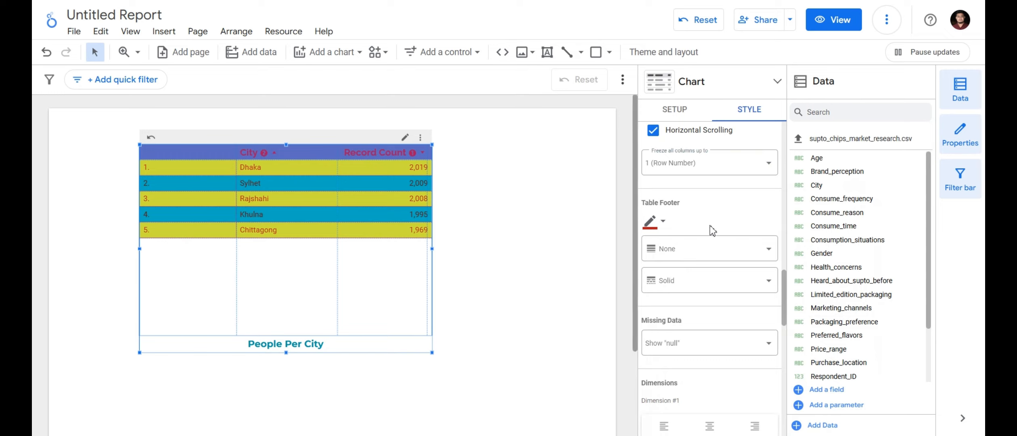
pyautogui.click(717, 252)
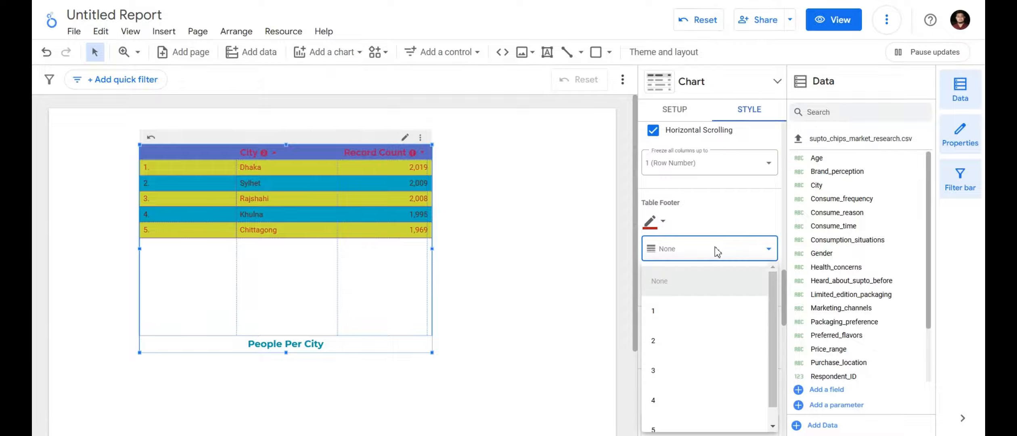
pyautogui.click(658, 398)
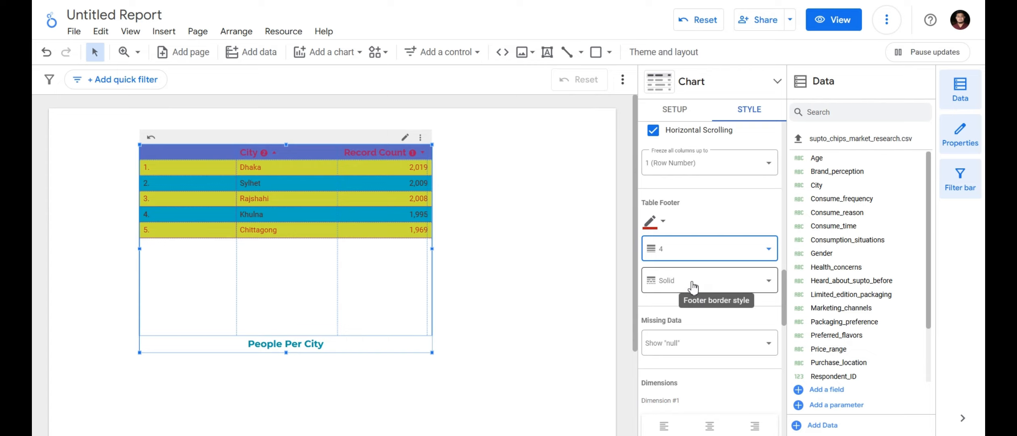
# Try the blank option for the table's missing data, and set it to show "No data"
pyautogui.scroll(-2, 690, 282)
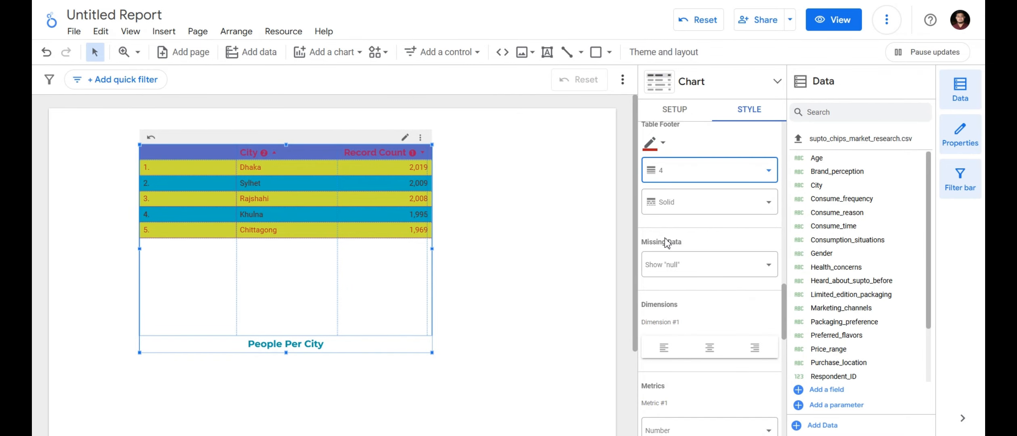
pyautogui.click(674, 264)
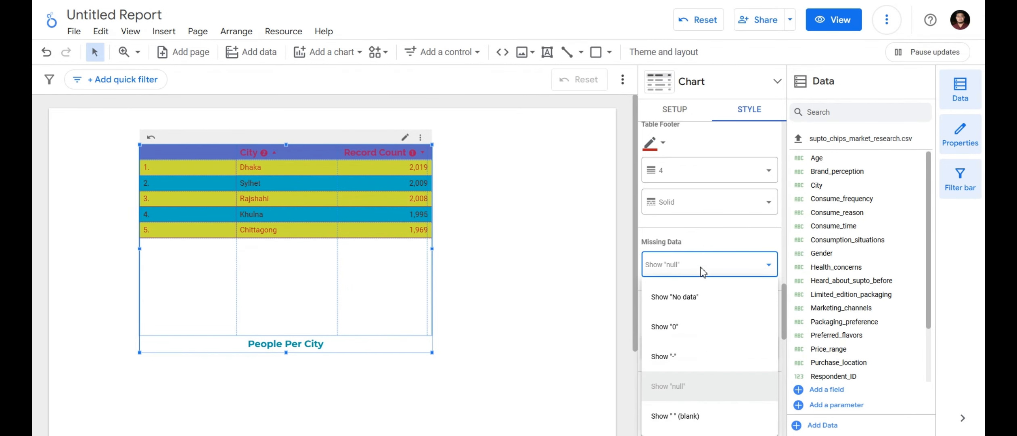
pyautogui.click(669, 416)
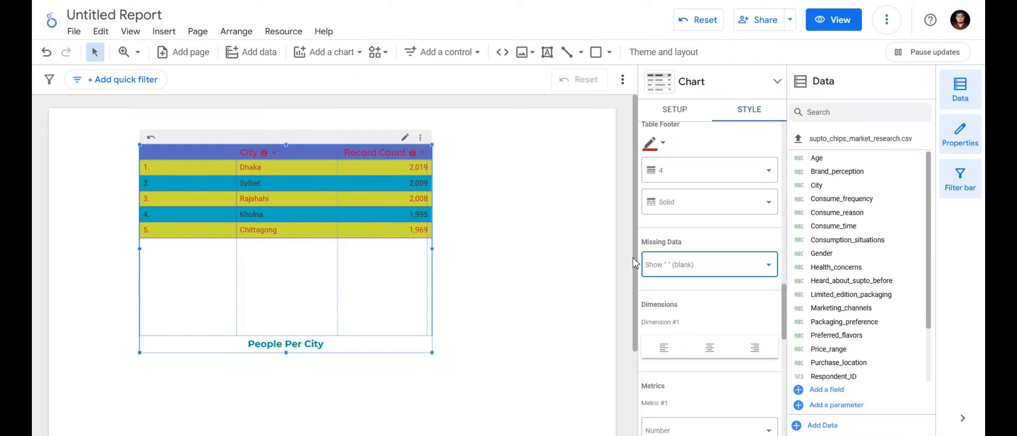
pyautogui.click(653, 266)
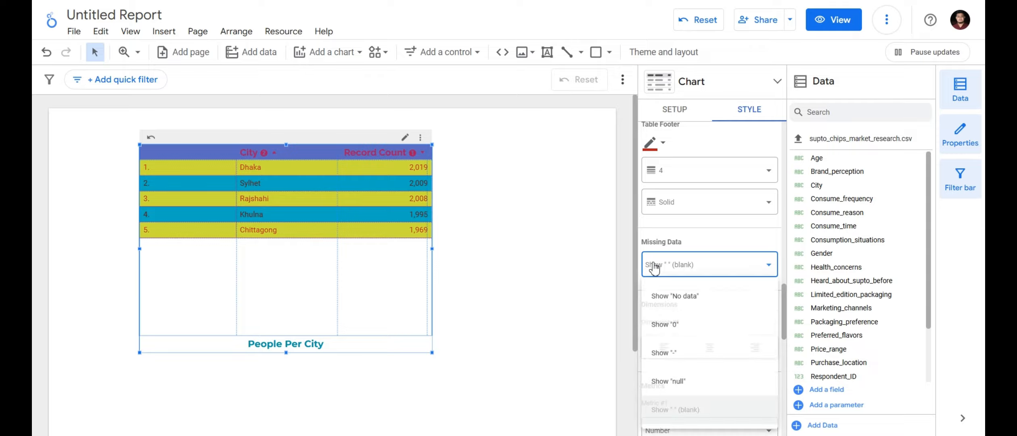
pyautogui.click(691, 309)
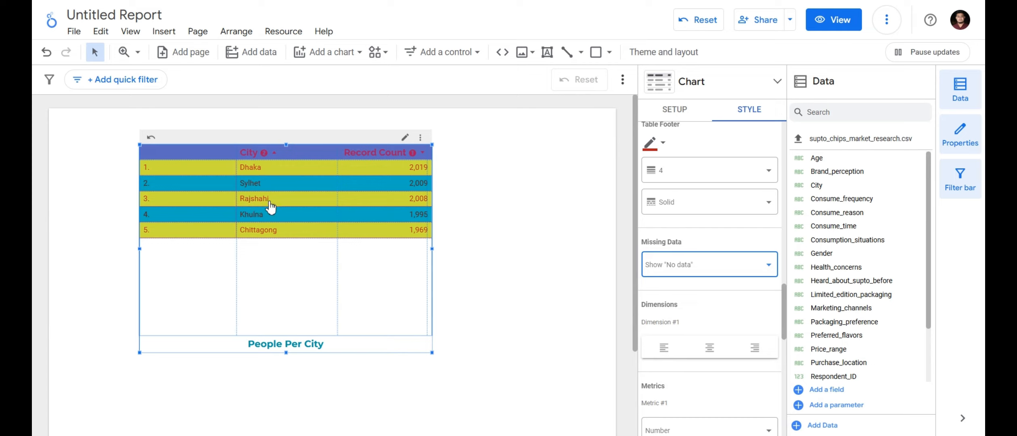
pyautogui.click(664, 263)
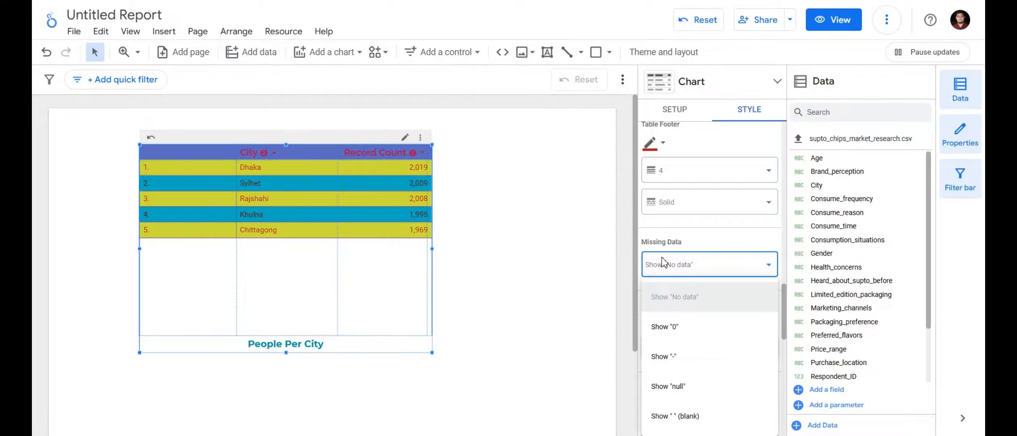
pyautogui.click(758, 238)
# Centre-align the City dimension column and review the dimension and metric fields in the chart setup
pyautogui.scroll(-3, 719, 308)
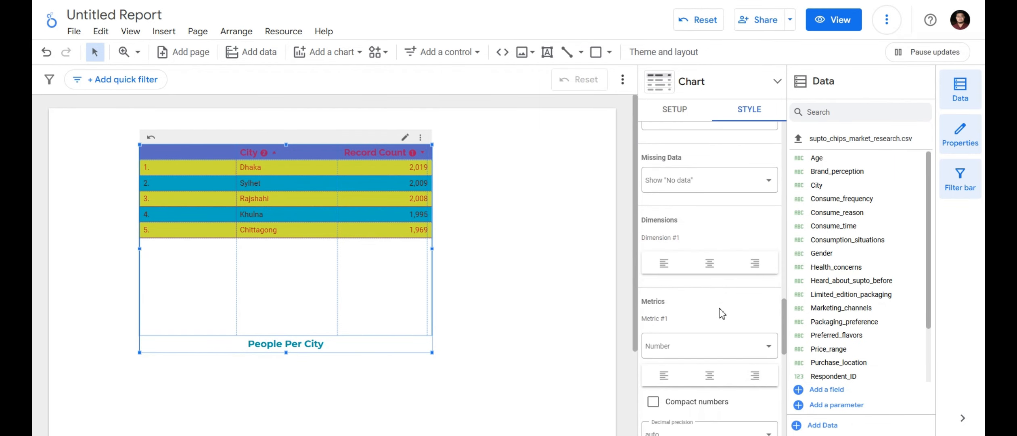
pyautogui.click(713, 267)
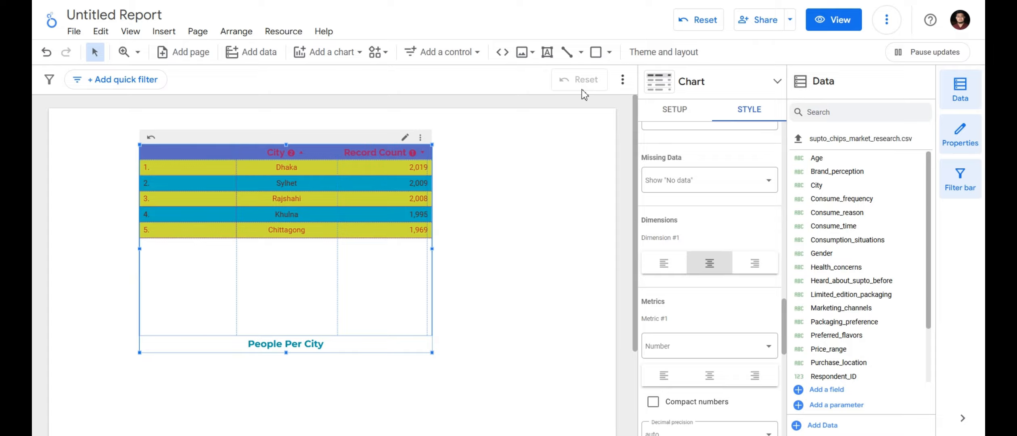
pyautogui.click(685, 115)
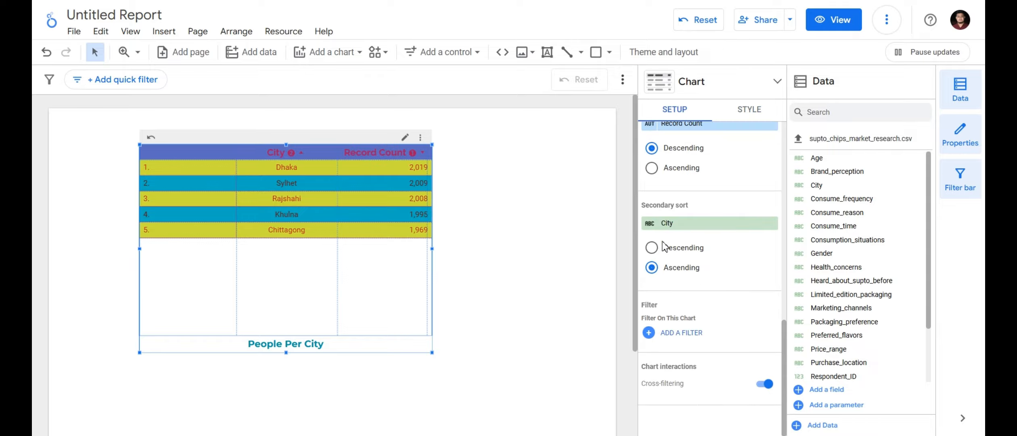
pyautogui.scroll(5, 681, 223)
pyautogui.scroll(1, 682, 222)
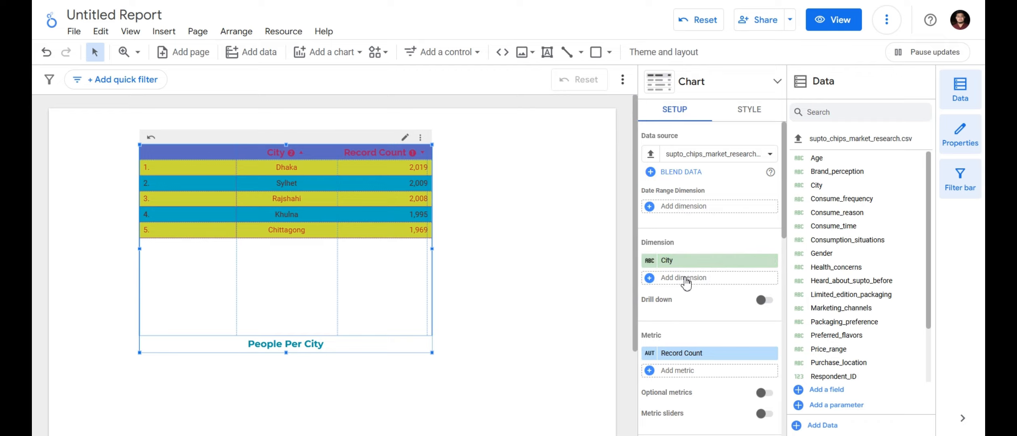
pyautogui.scroll(-2, 685, 284)
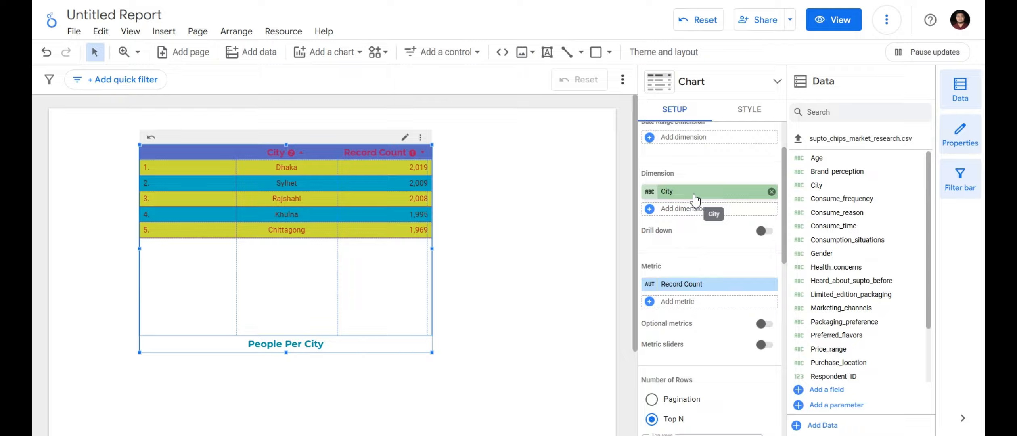
pyautogui.scroll(-2, 716, 222)
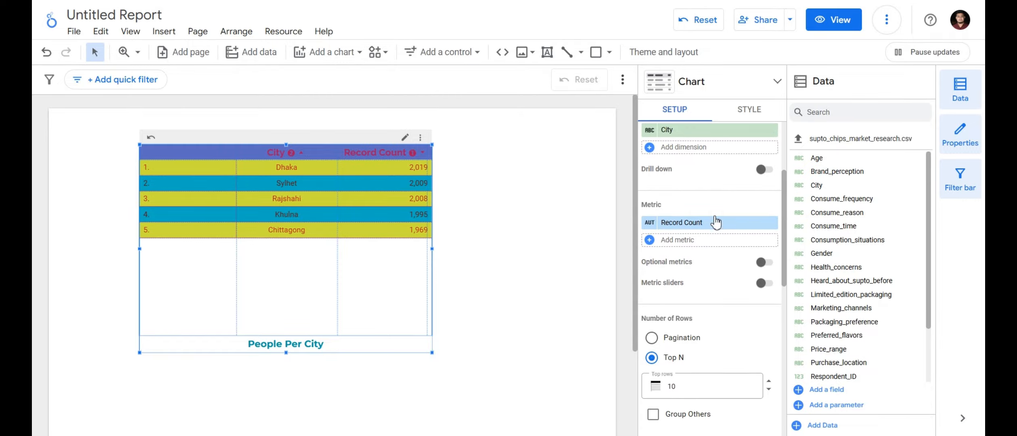
pyautogui.scroll(-1, 716, 222)
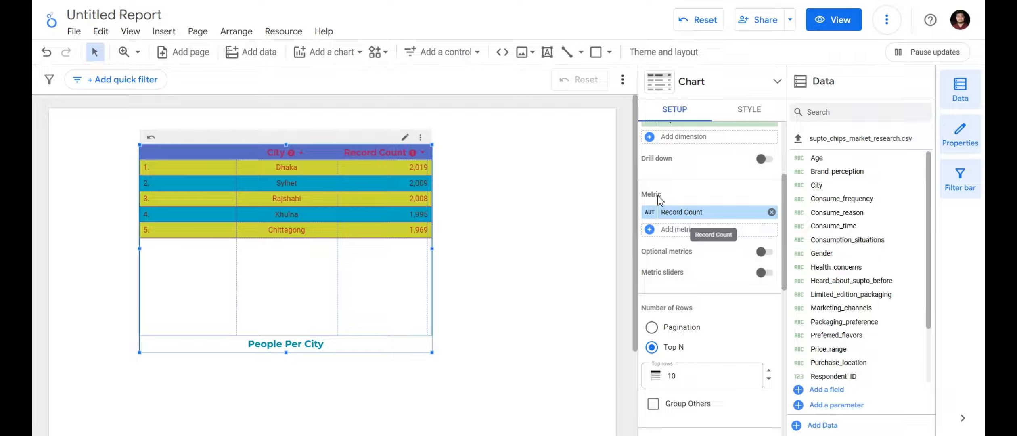
# Try right alignment for the City dimension column and return it to centre
pyautogui.click(747, 116)
pyautogui.scroll(-6, 710, 334)
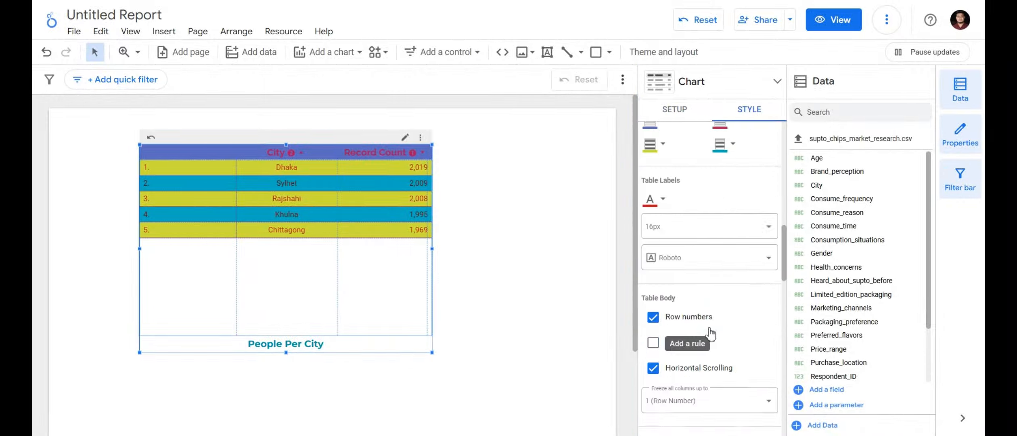
pyautogui.scroll(-5, 710, 334)
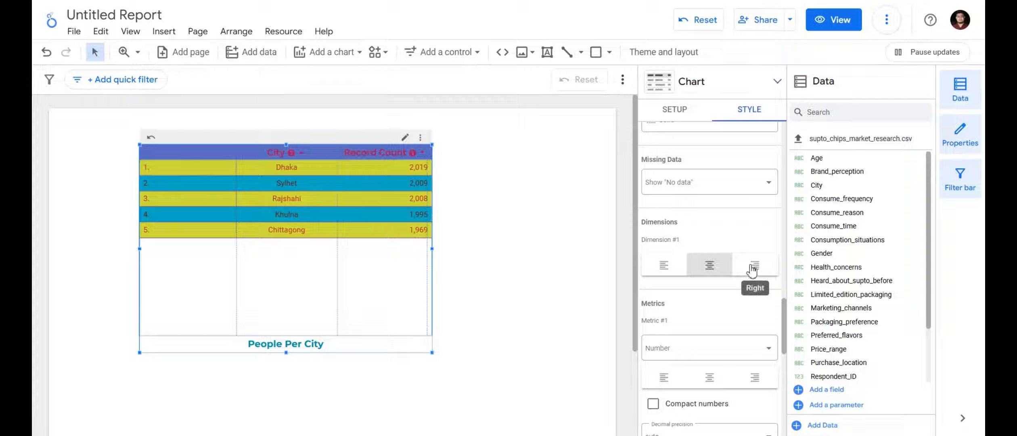
pyautogui.click(709, 266)
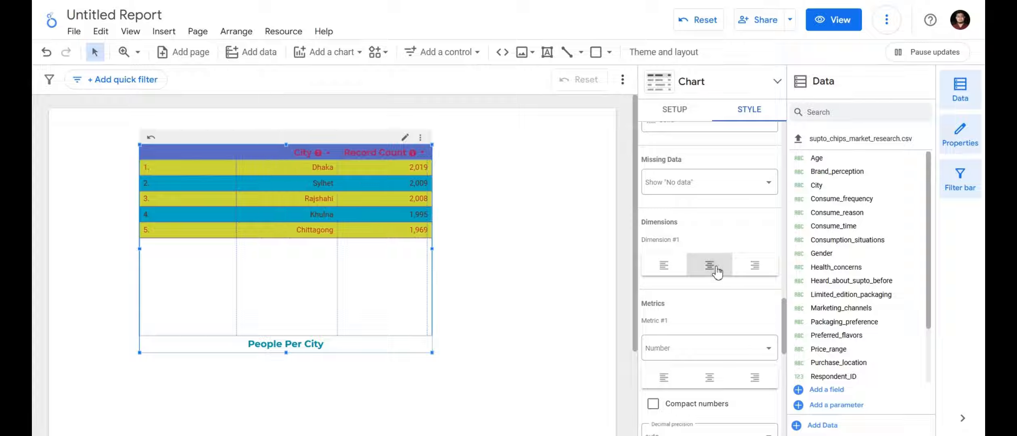
# Centre-align the Record Count metric column in the table
pyautogui.scroll(-2, 691, 322)
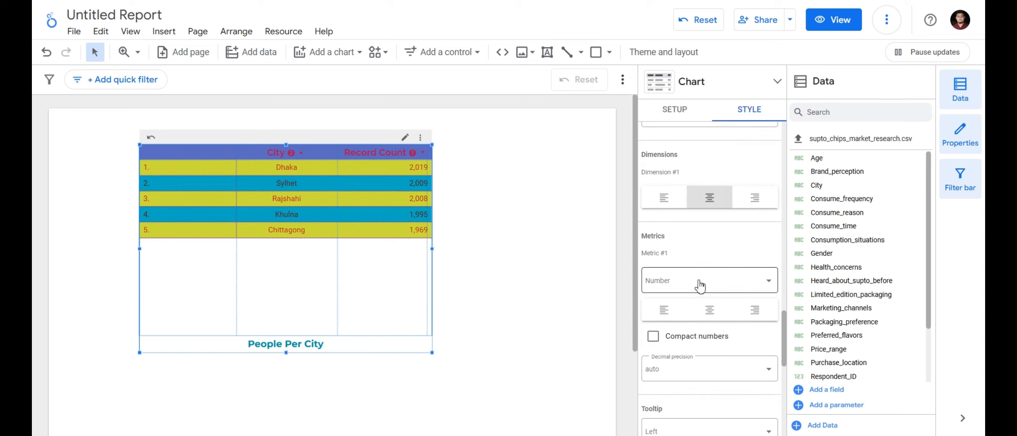
pyautogui.scroll(2, 673, 287)
pyautogui.scroll(-4, 672, 283)
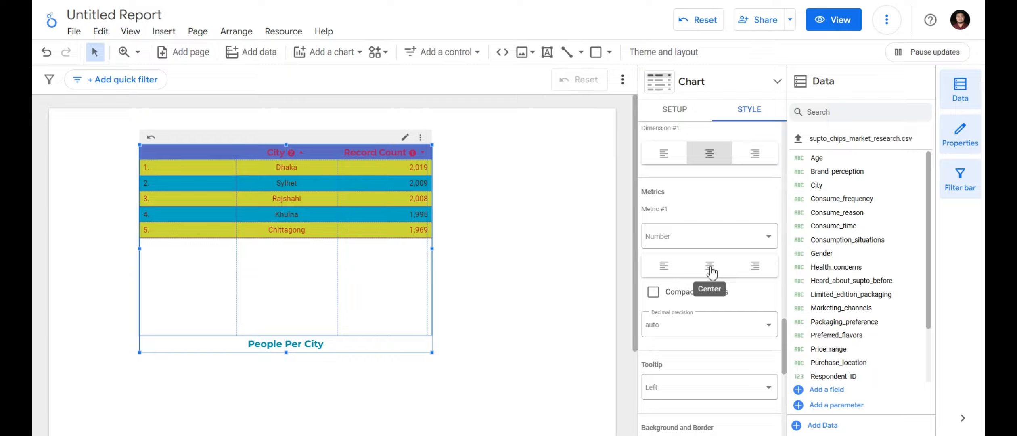
pyautogui.click(710, 266)
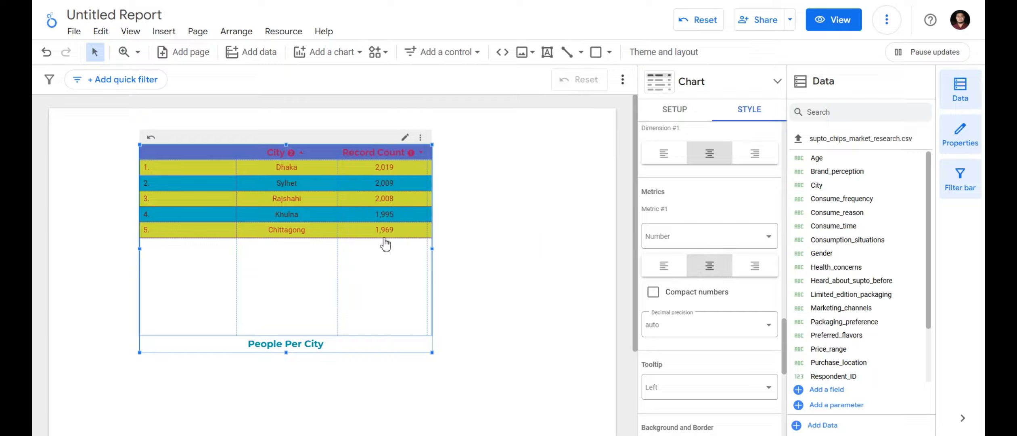
# Try compact numbers for the Record Count metric and turn the option back off
pyautogui.scroll(-2, 729, 232)
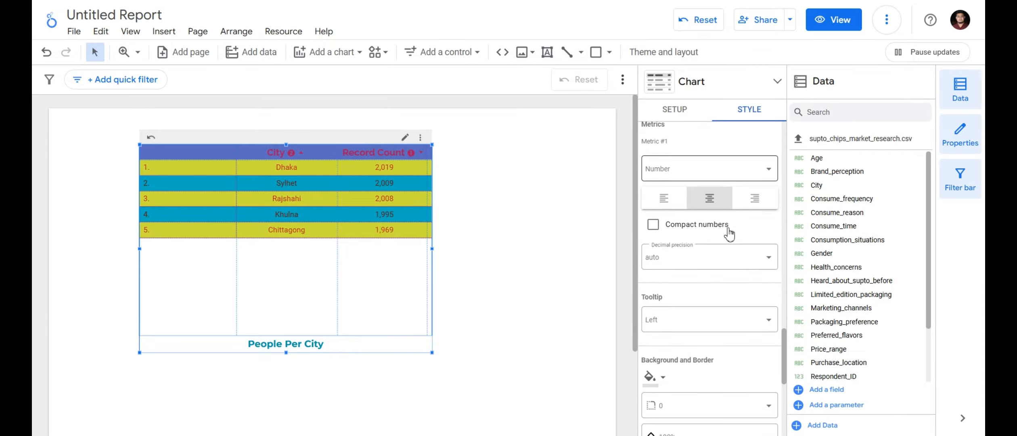
pyautogui.scroll(-1, 729, 233)
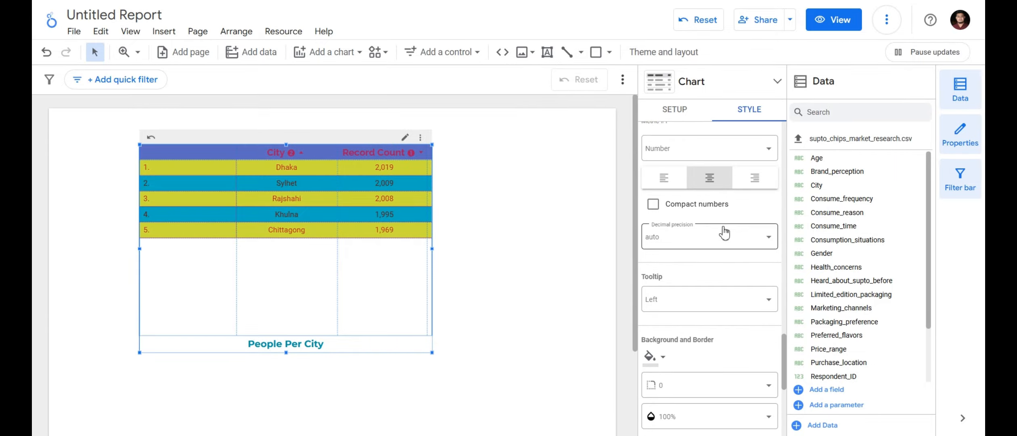
pyautogui.click(652, 206)
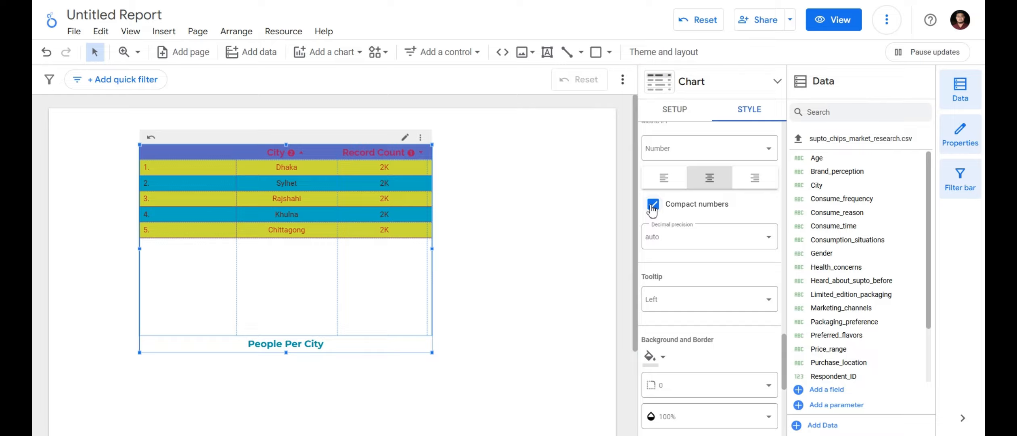
pyautogui.click(652, 205)
pyautogui.click(650, 203)
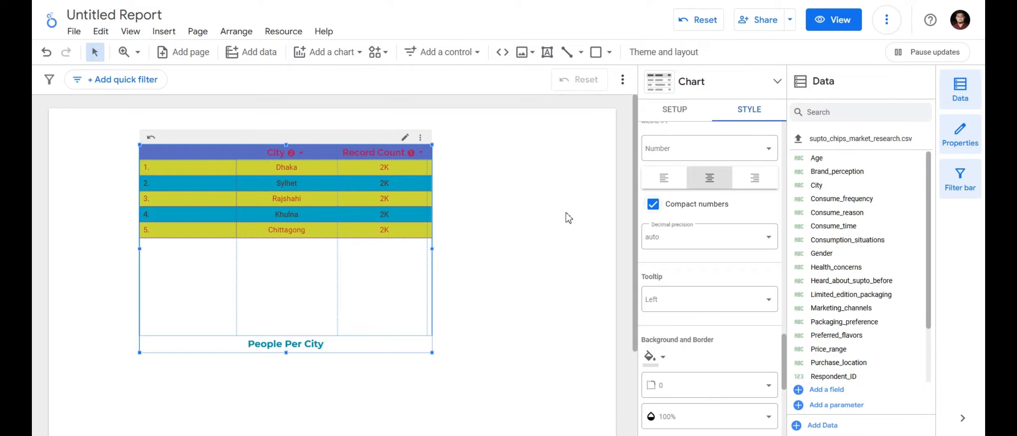
pyautogui.click(654, 206)
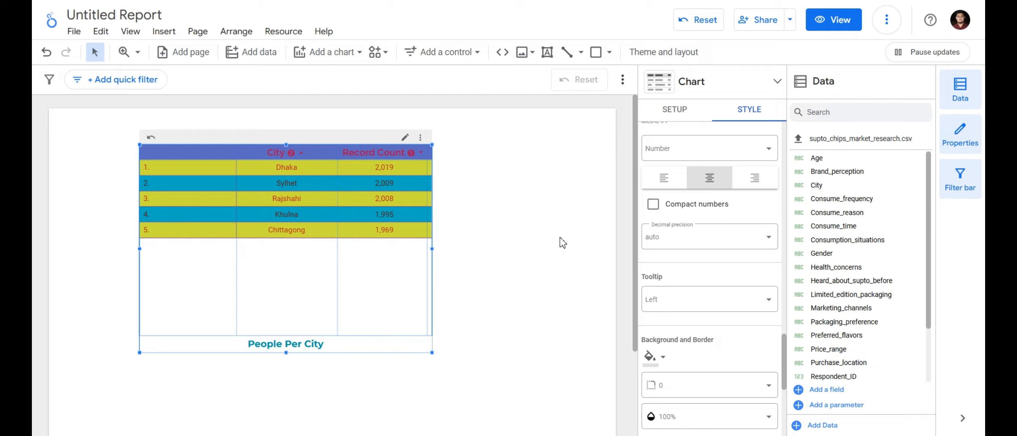
pyautogui.click(652, 204)
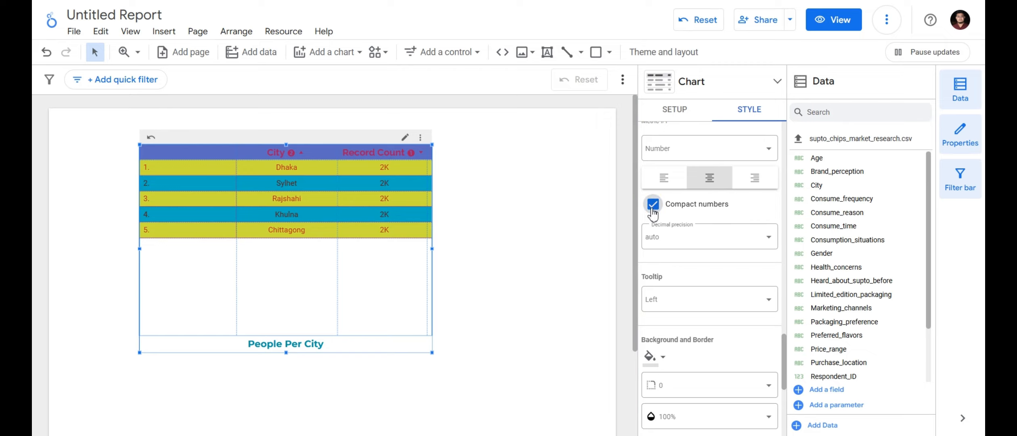
pyautogui.click(653, 212)
# Try decimal precisions of 1 and 3 for the Record Count metric, and set it to 0
pyautogui.scroll(-1, 697, 238)
pyautogui.scroll(-1, 697, 238)
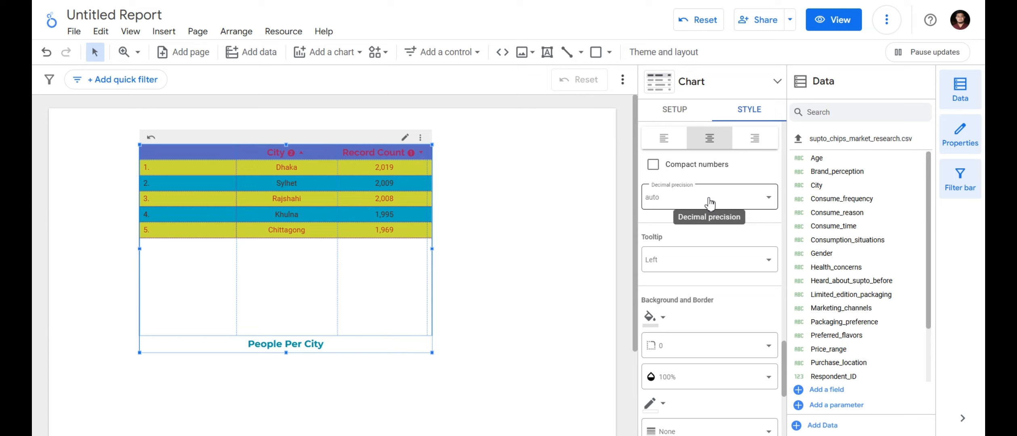
pyautogui.click(709, 204)
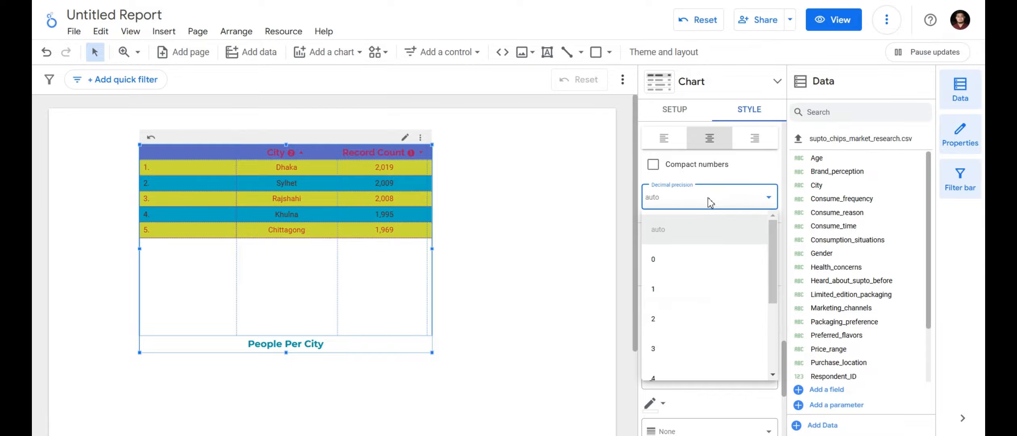
pyautogui.click(667, 289)
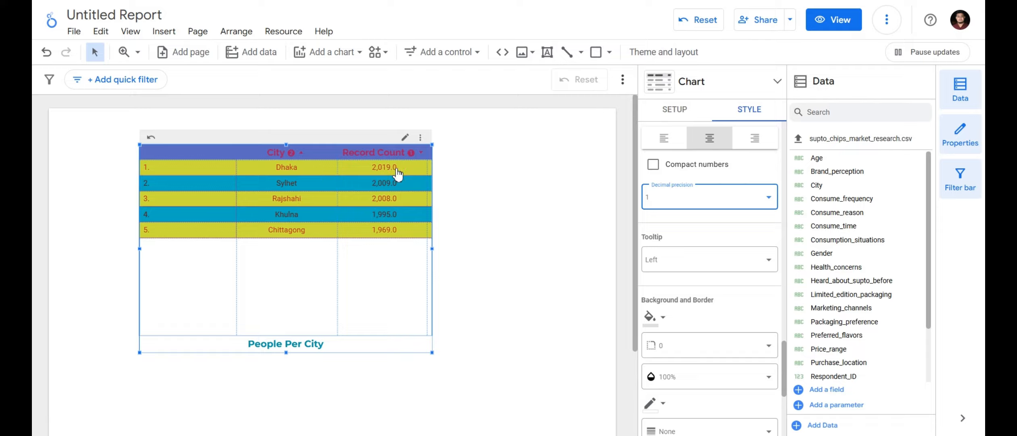
pyautogui.click(654, 202)
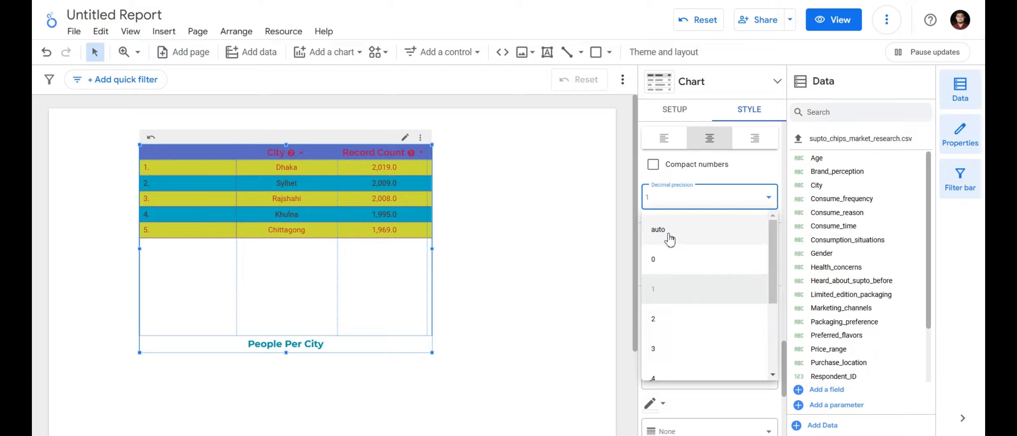
pyautogui.click(667, 358)
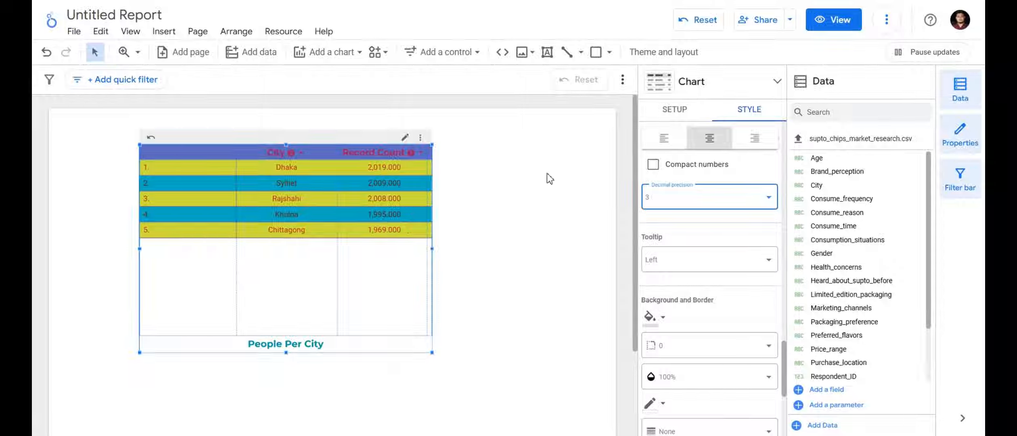
pyautogui.click(668, 199)
pyautogui.click(666, 265)
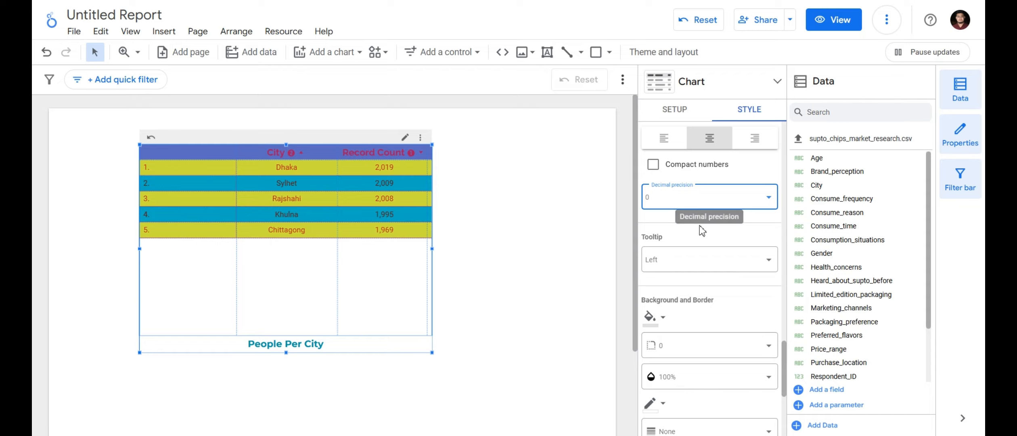
# Set the table's tooltip position to Bottom and fill the chart background with green
pyautogui.click(724, 269)
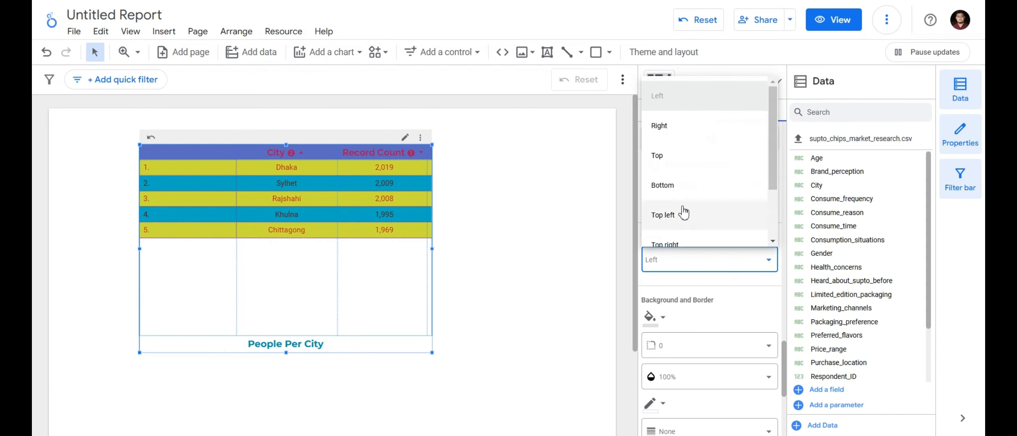
pyautogui.click(681, 185)
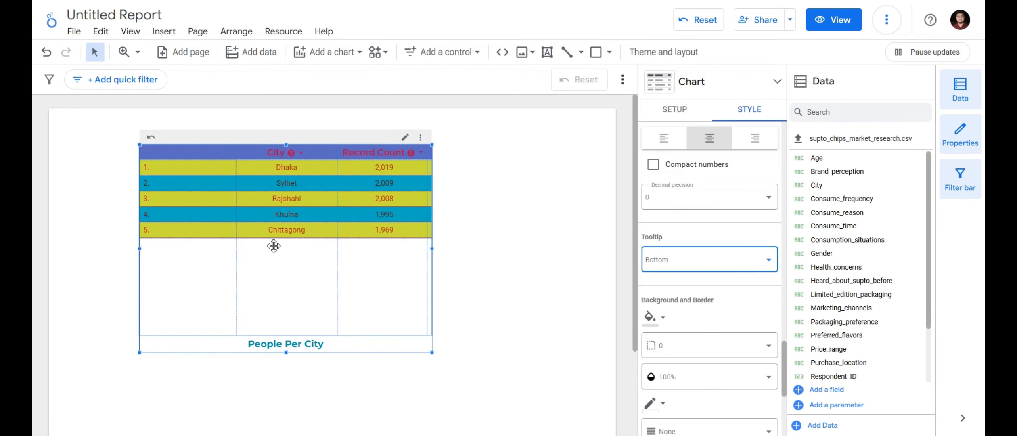
pyautogui.scroll(-2, 726, 276)
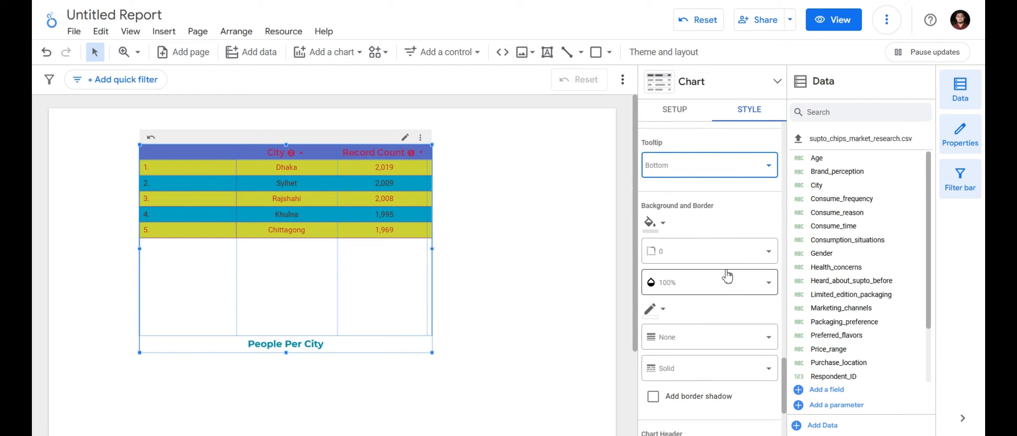
pyautogui.click(659, 229)
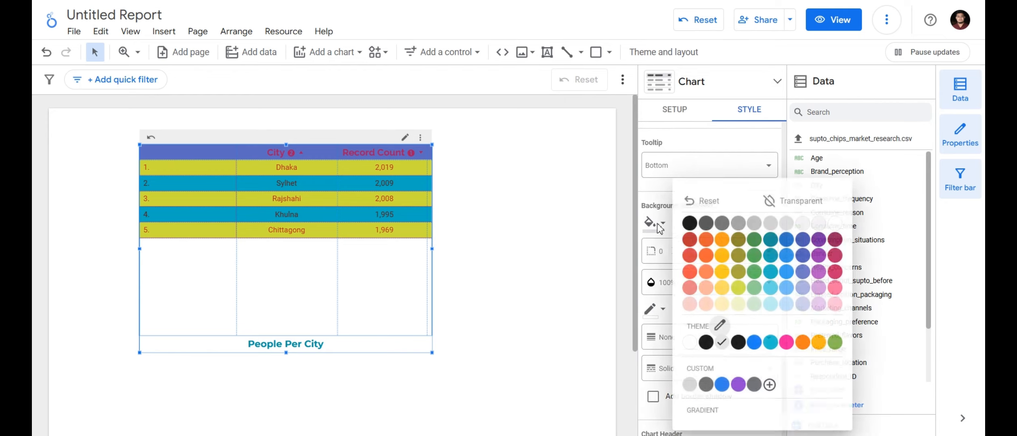
pyautogui.click(752, 255)
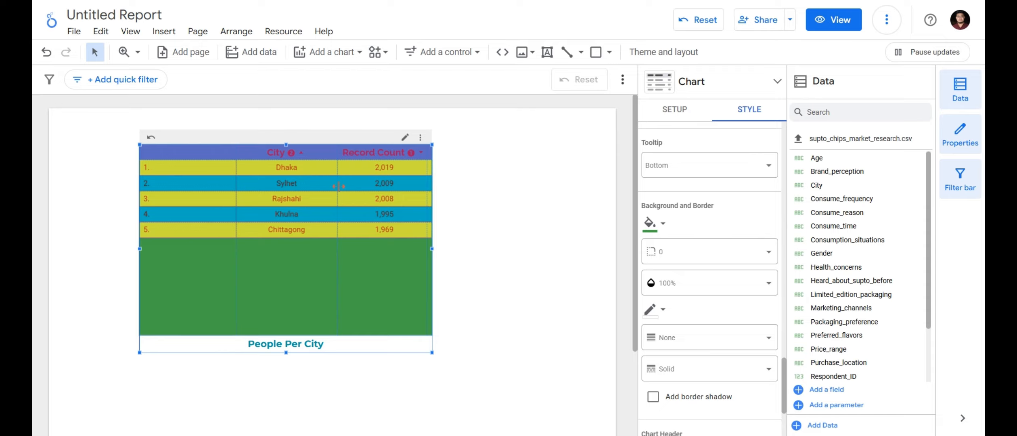
# Change the table header's font colour to white
pyautogui.scroll(15, 701, 192)
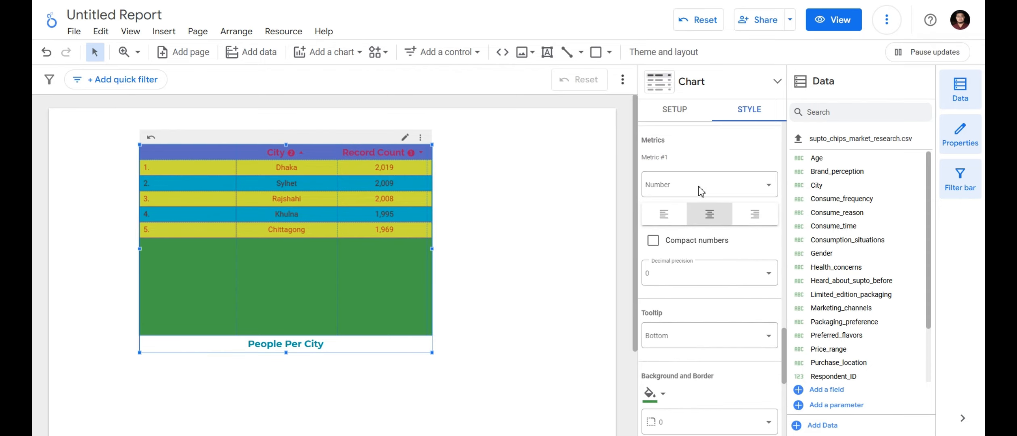
pyautogui.scroll(8, 698, 191)
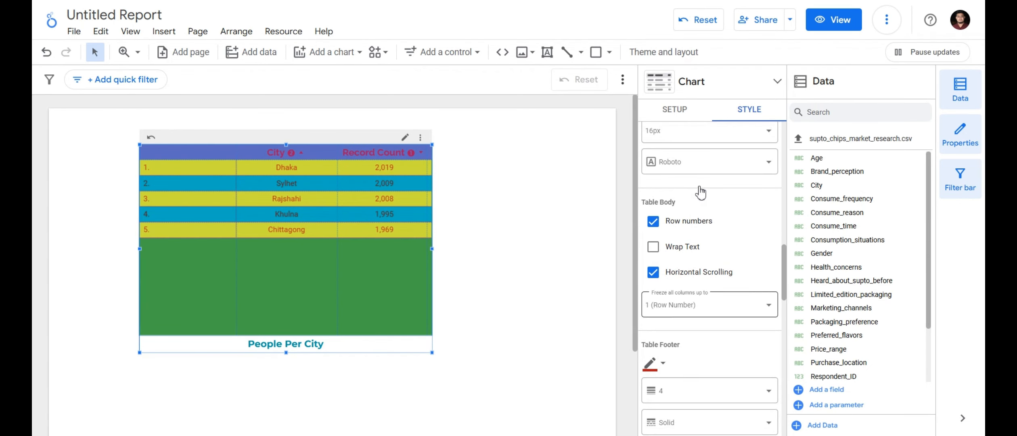
pyautogui.scroll(2, 660, 209)
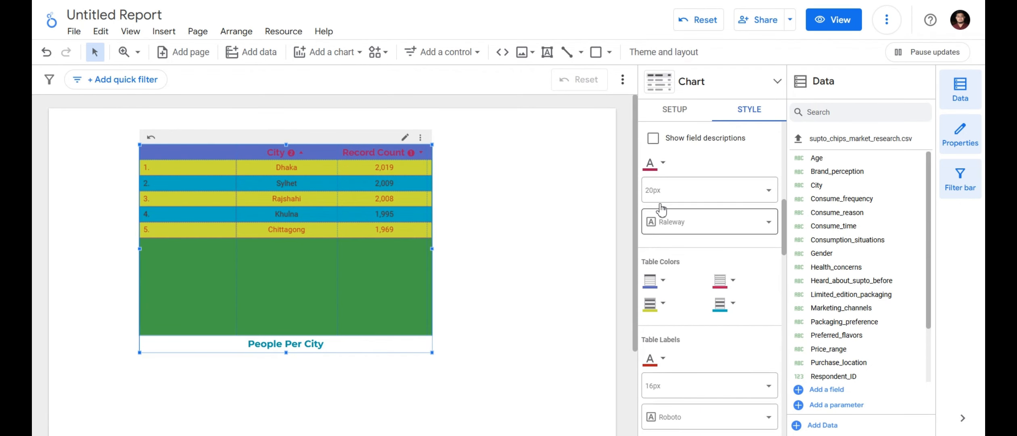
pyautogui.click(663, 167)
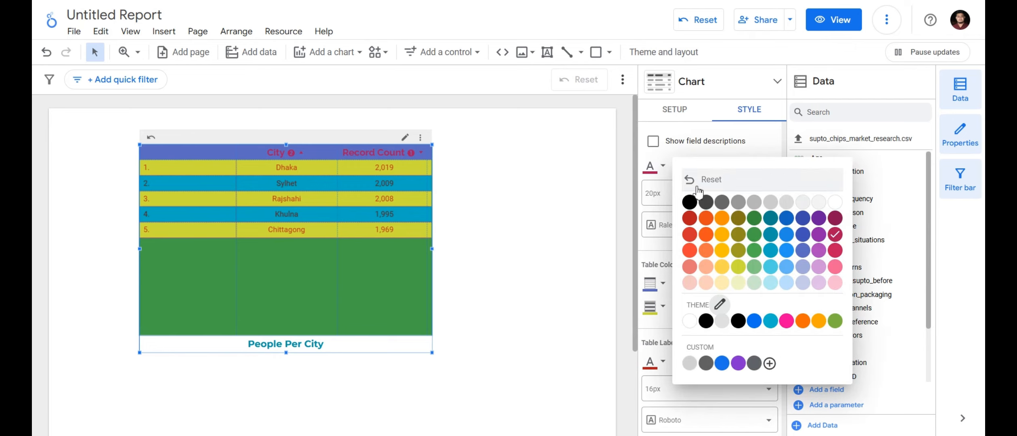
pyautogui.click(835, 201)
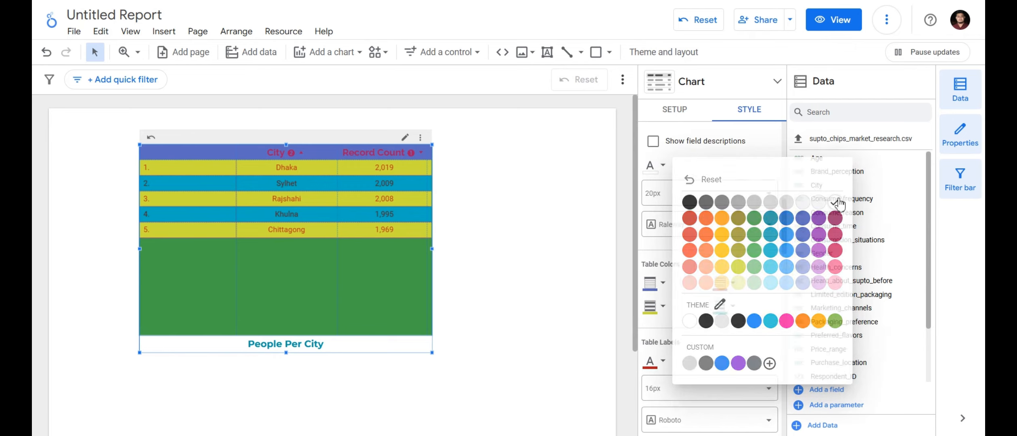
# Try white for the table header's background, and set it to black
pyautogui.click(670, 282)
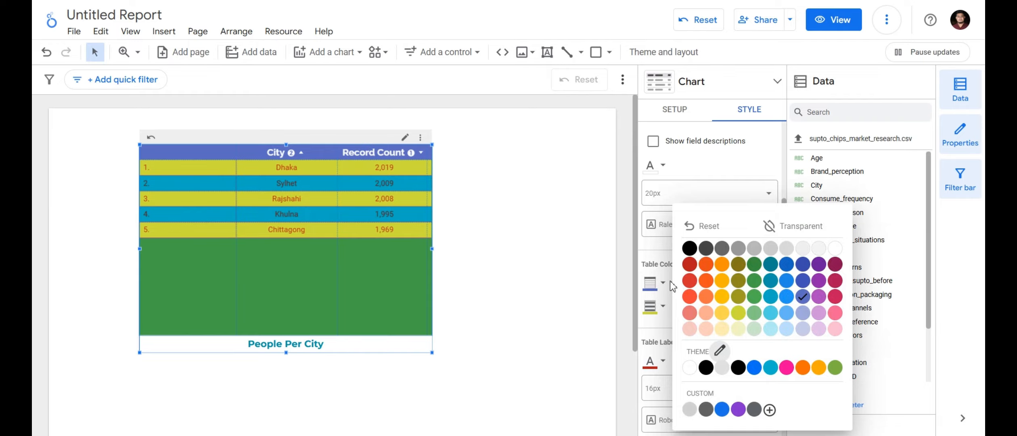
pyautogui.click(840, 249)
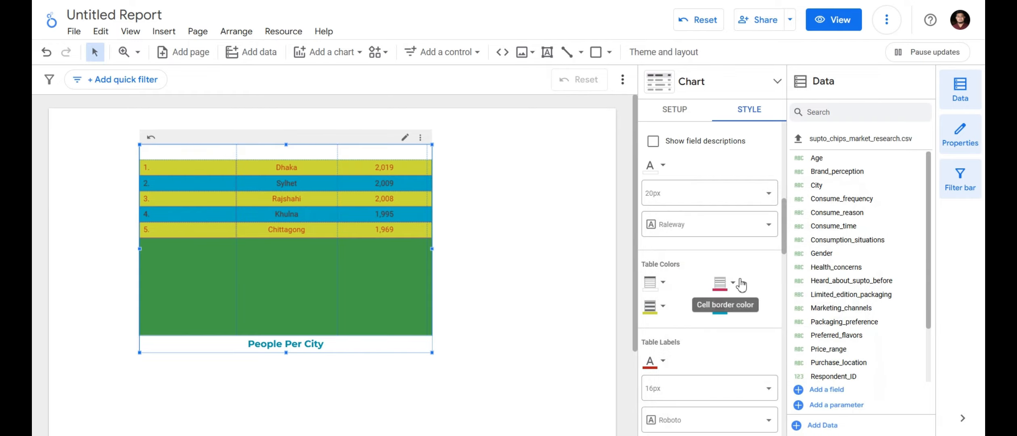
pyautogui.click(734, 285)
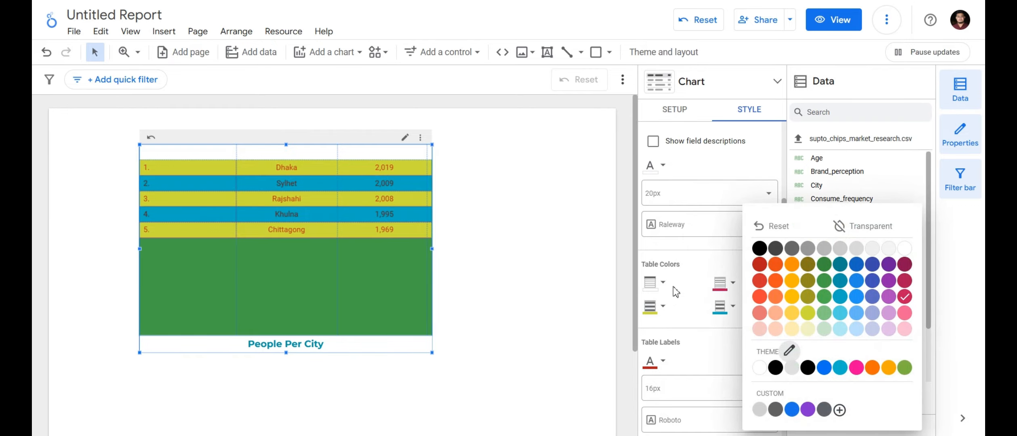
pyautogui.click(663, 283)
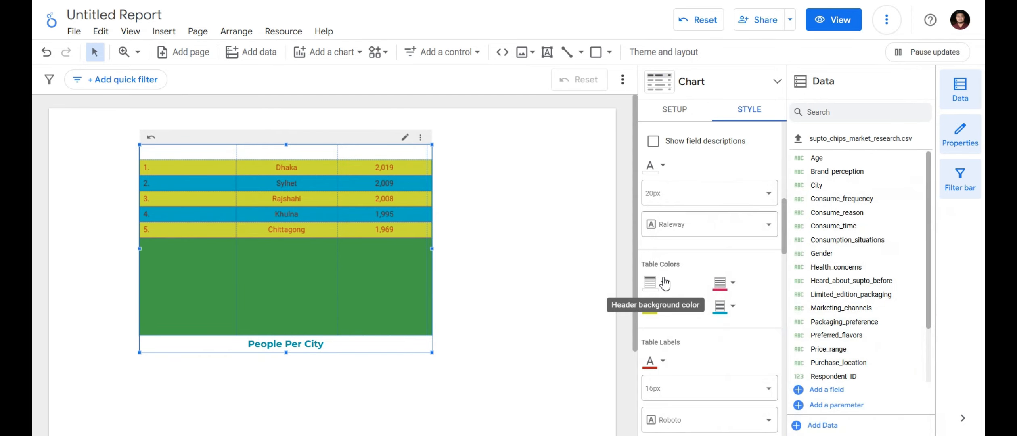
pyautogui.click(663, 283)
pyautogui.click(687, 251)
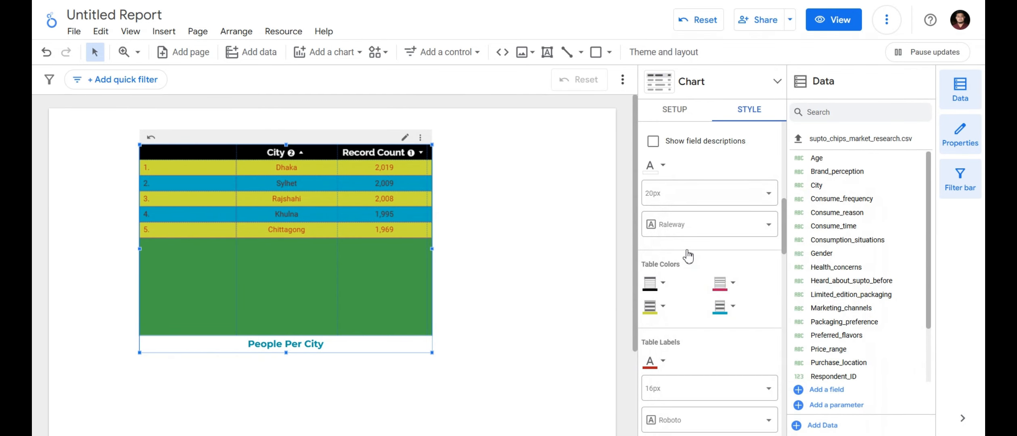
# Review the table's remaining background, border and chart header options, and check the table's look deselected before selecting it again
pyautogui.scroll(-10, 687, 254)
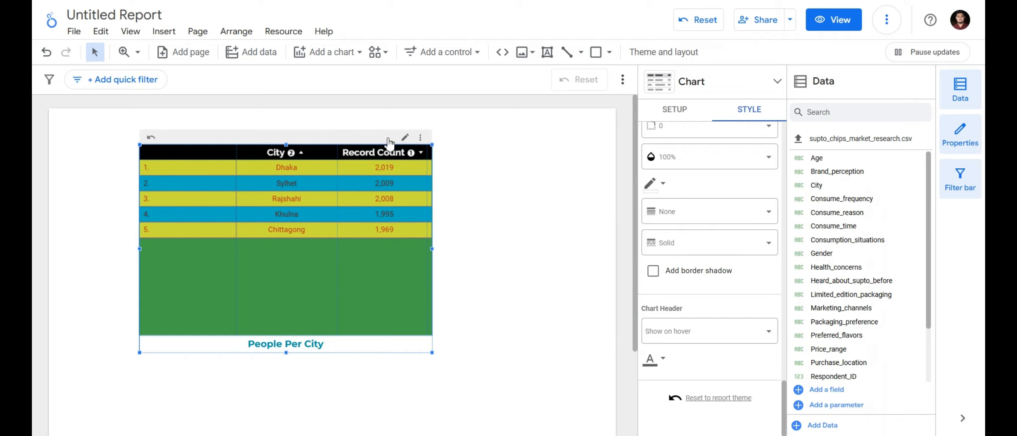
pyautogui.scroll(4, 664, 216)
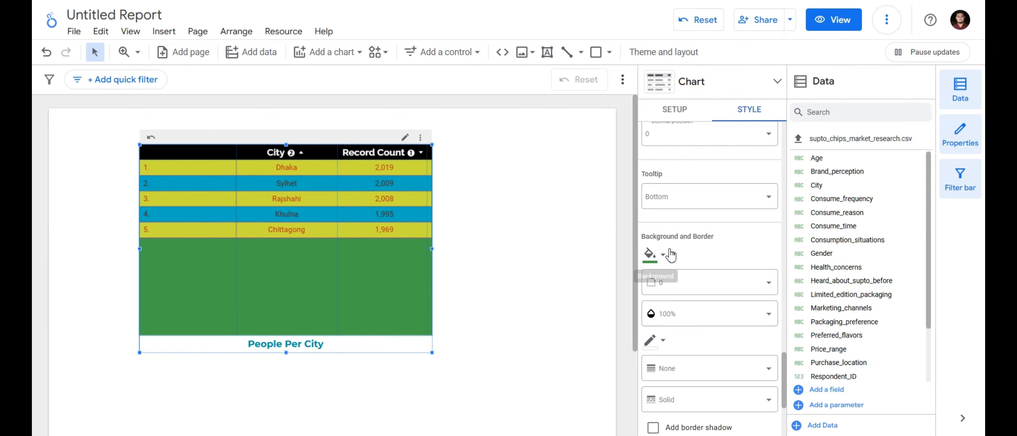
pyautogui.scroll(-2, 708, 245)
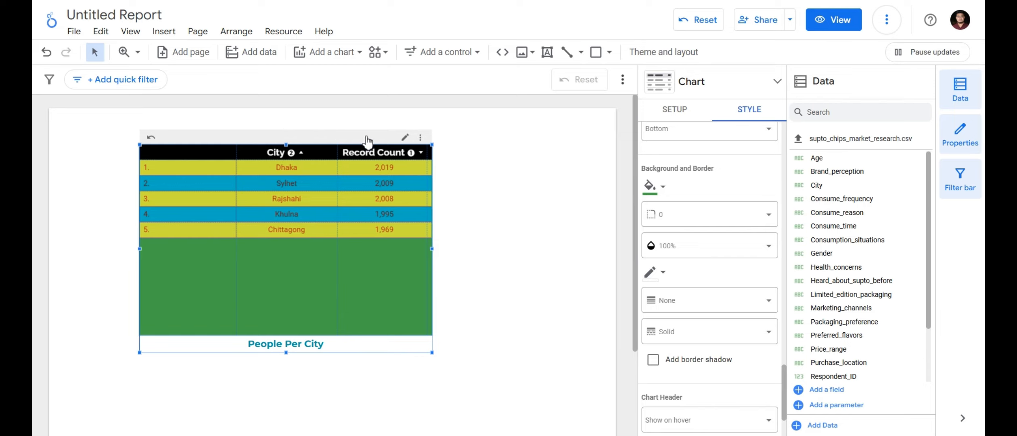
pyautogui.click(508, 221)
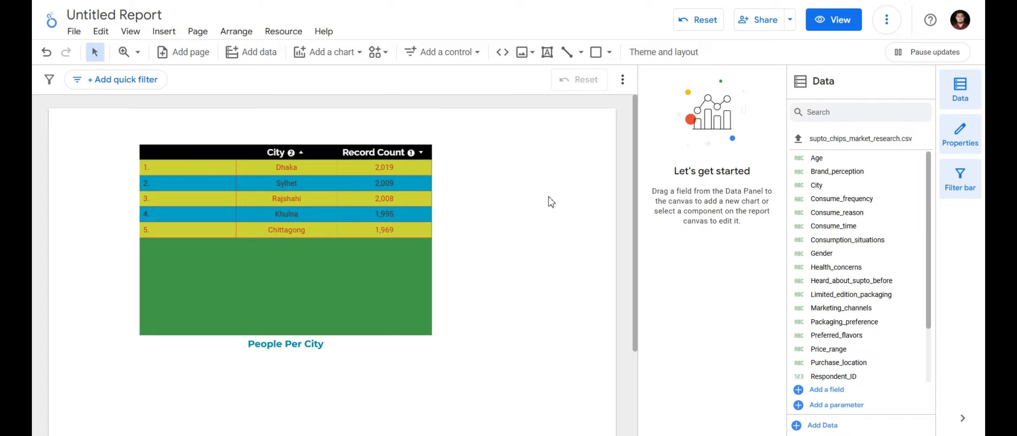
pyautogui.click(366, 300)
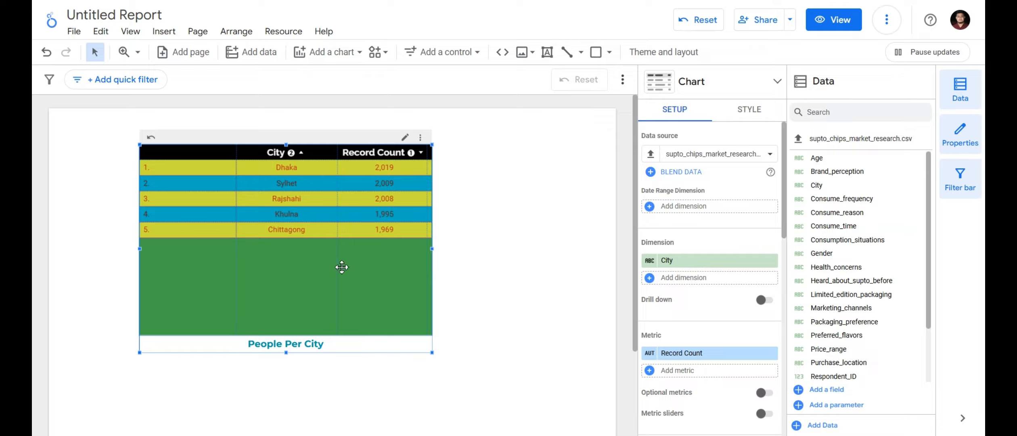
# Set the border radius of the table to 10 and check its rounded corners with the table deselected
pyautogui.click(750, 117)
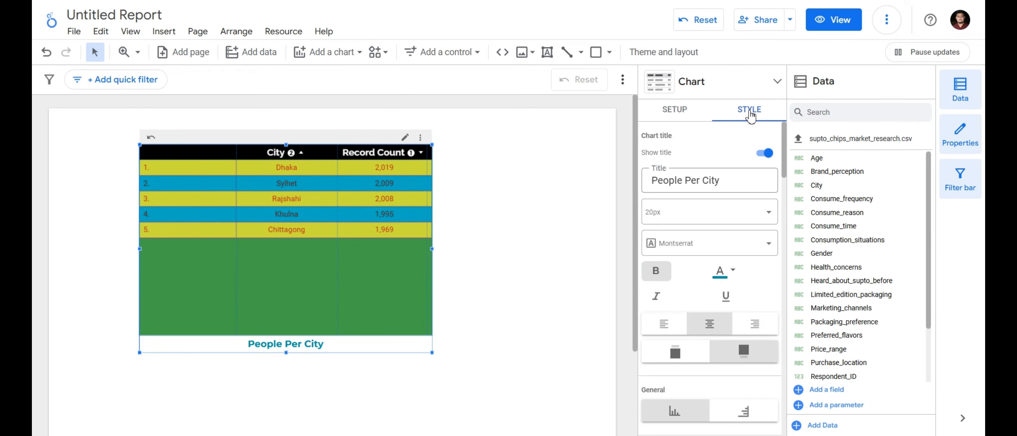
pyautogui.click(499, 315)
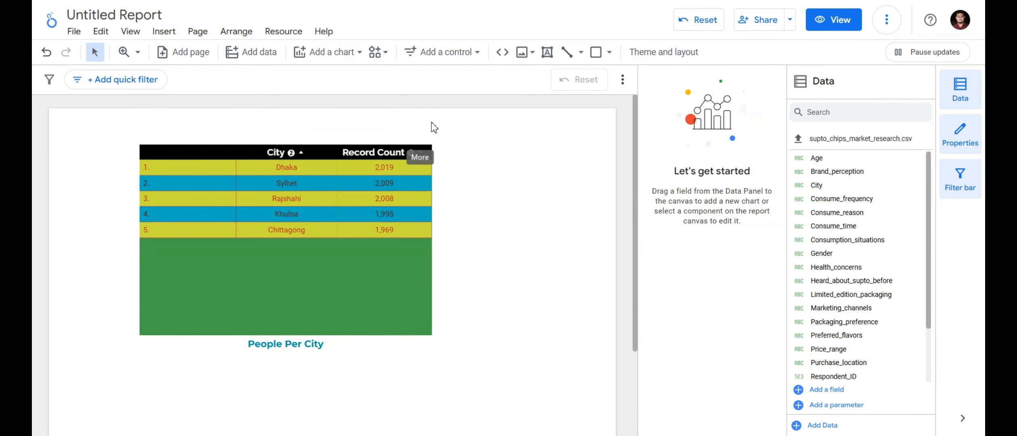
pyautogui.click(390, 306)
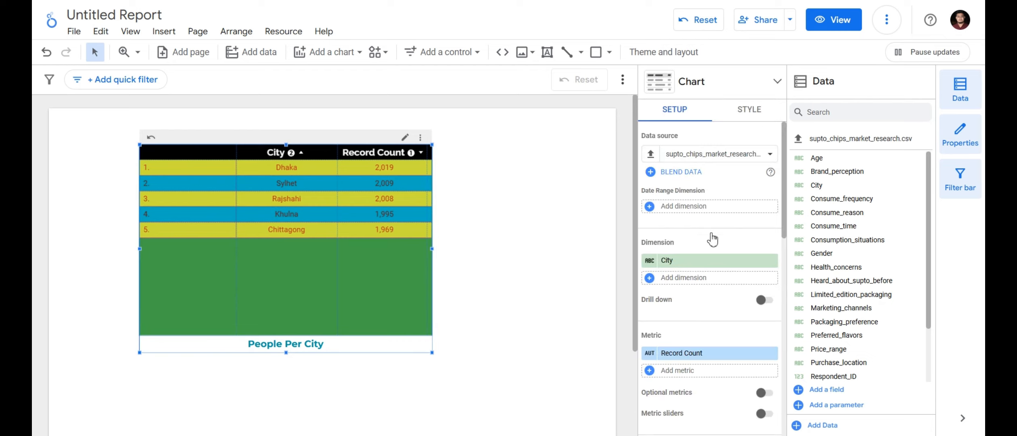
pyautogui.click(749, 110)
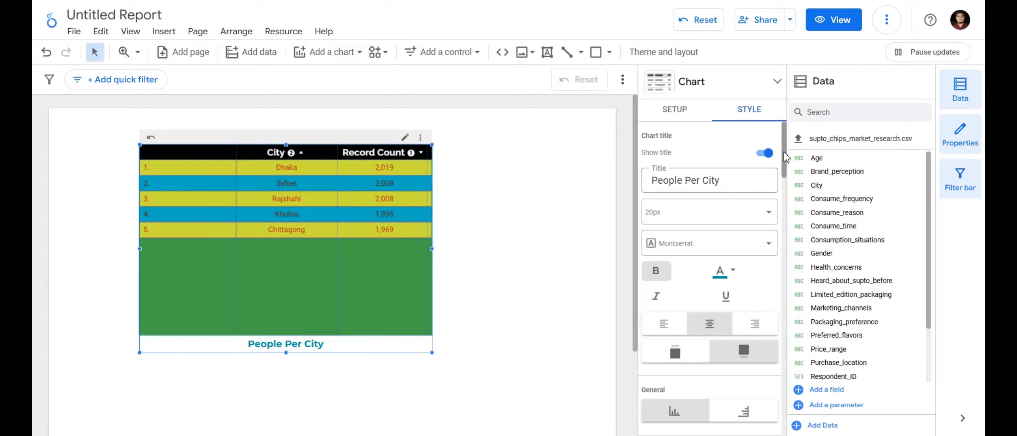
pyautogui.moveTo(783, 151); pyautogui.dragTo(798, 323)
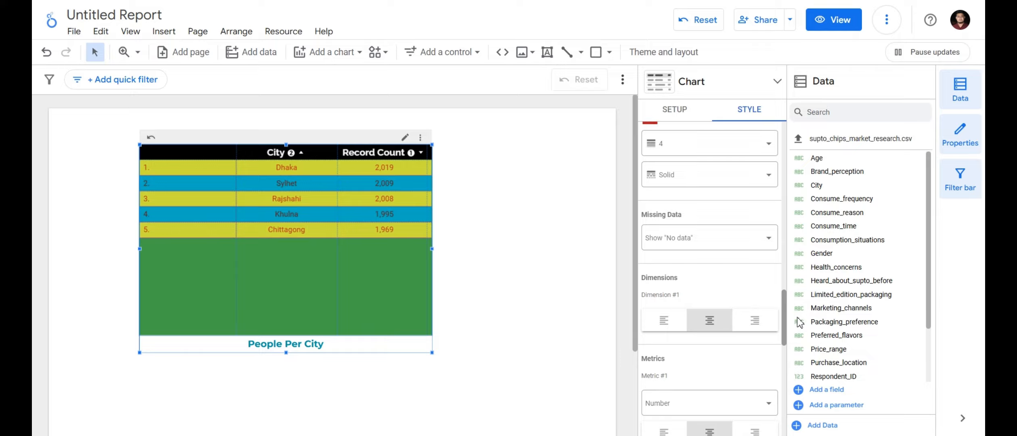
pyautogui.scroll(2, 717, 253)
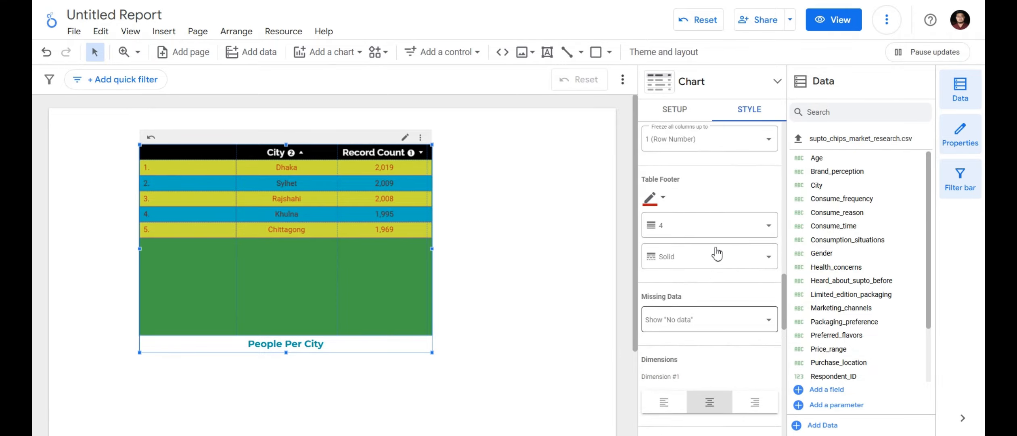
pyautogui.scroll(-6, 716, 253)
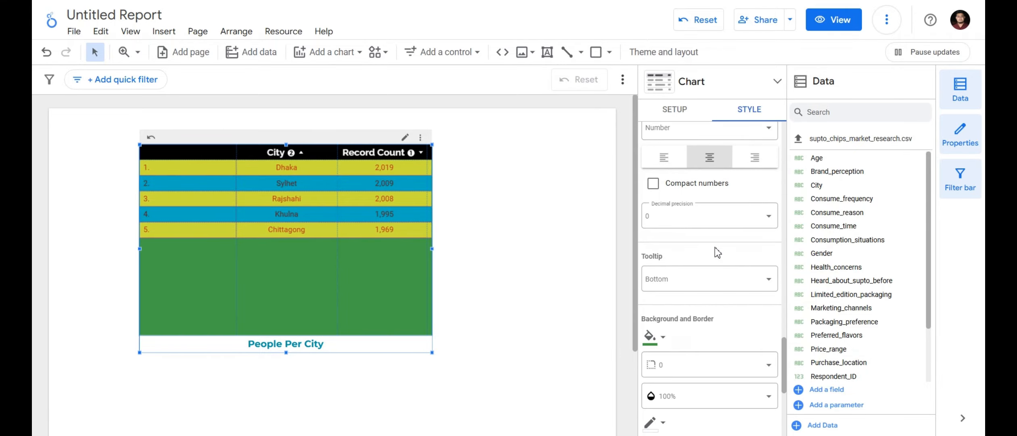
pyautogui.scroll(-4, 715, 247)
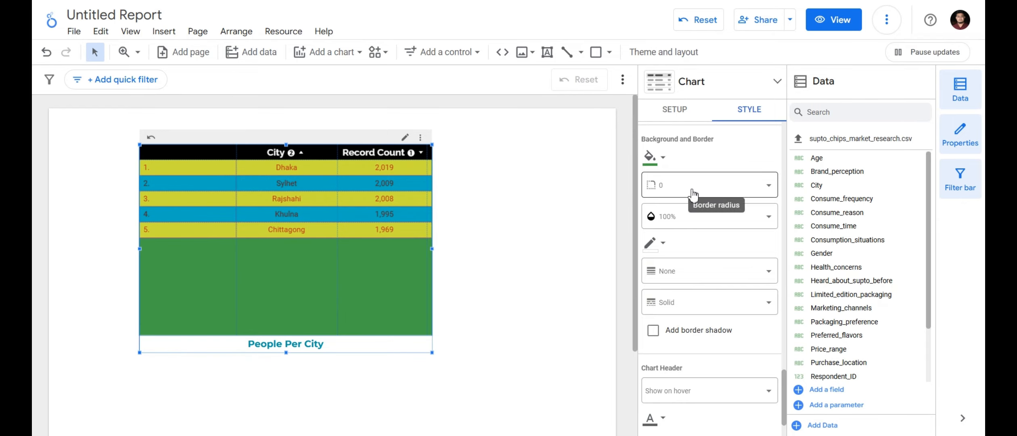
pyautogui.click(692, 193)
pyautogui.scroll(-3, 704, 297)
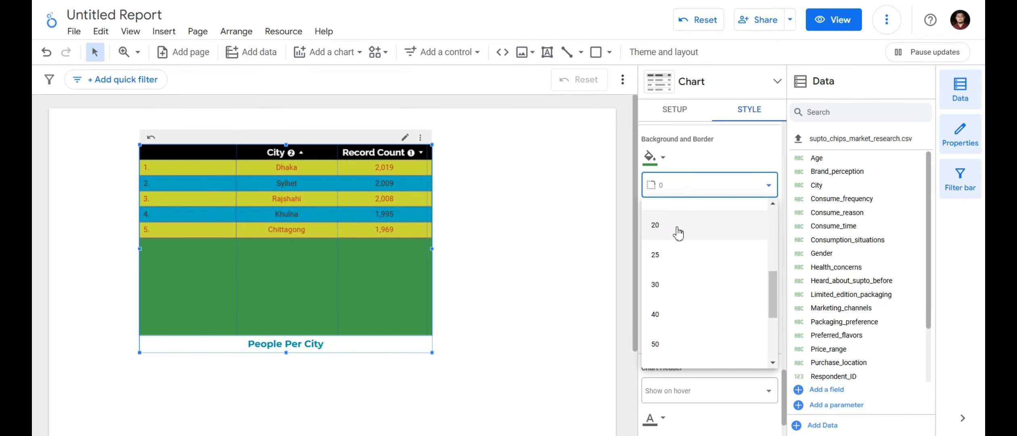
pyautogui.scroll(2, 678, 233)
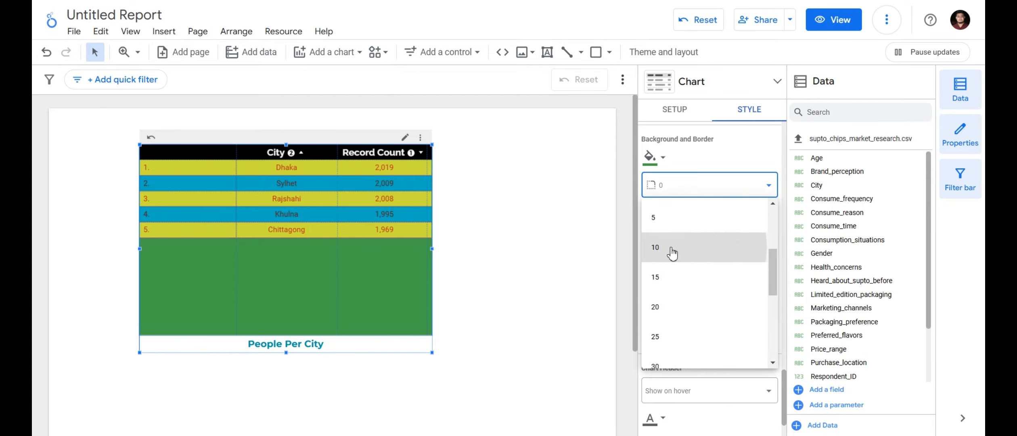
pyautogui.click(672, 248)
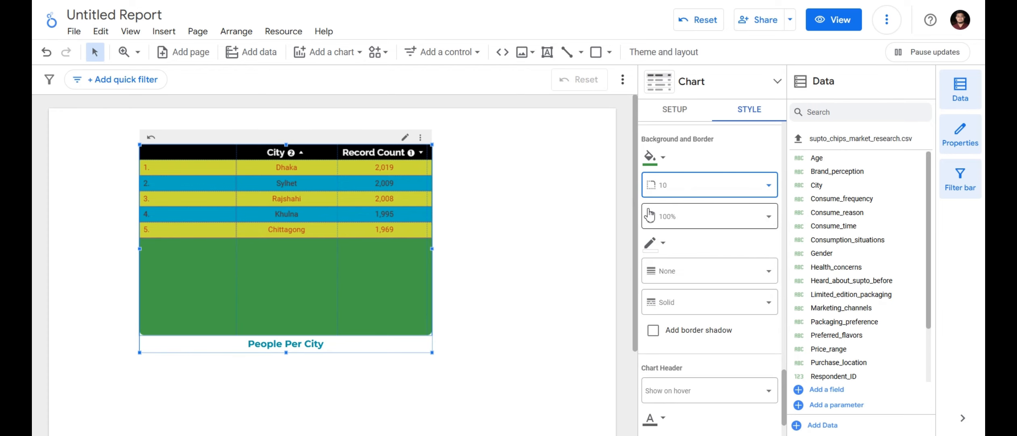
pyautogui.click(551, 185)
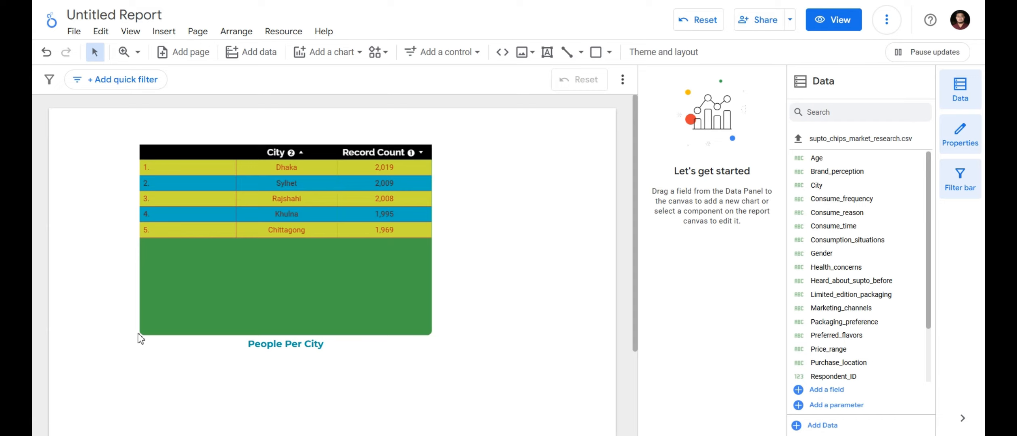
pyautogui.moveTo(428, 150)
# Try 60% opacity for the table, and restore it to 100%
pyautogui.click(365, 320)
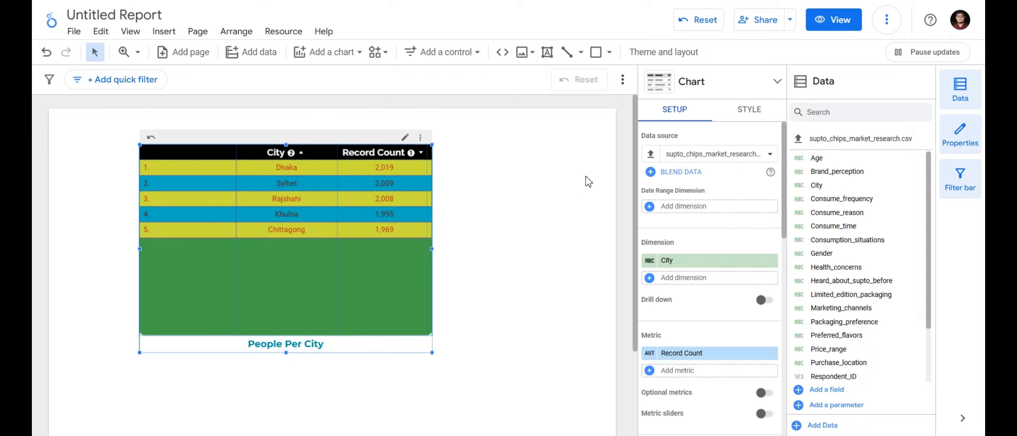
pyautogui.click(749, 117)
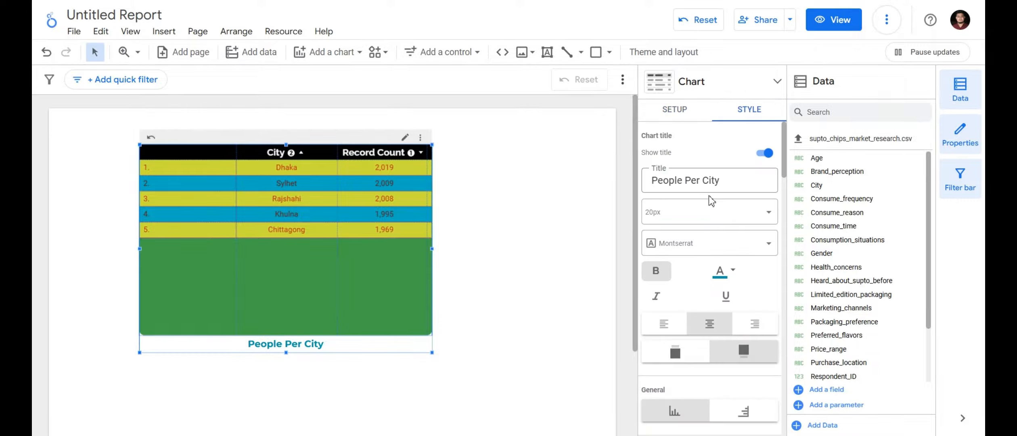
pyautogui.scroll(-5, 695, 305)
pyautogui.scroll(-10, 696, 308)
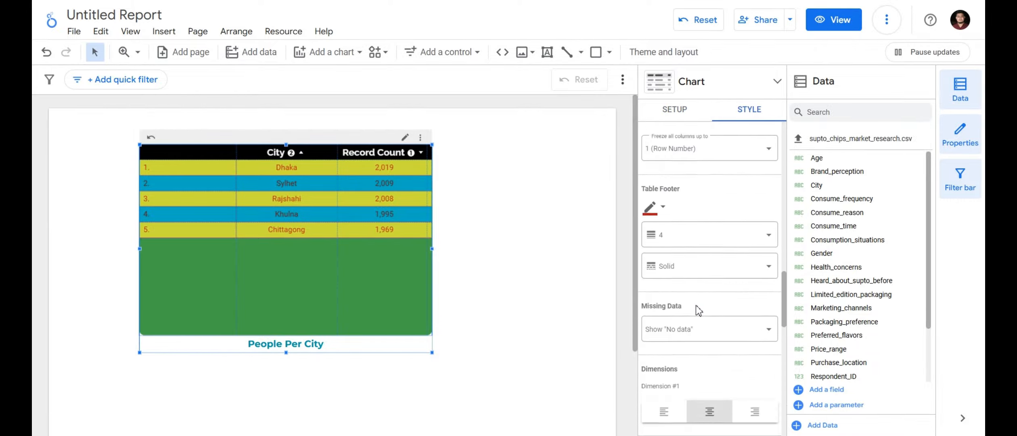
pyautogui.scroll(-4, 695, 305)
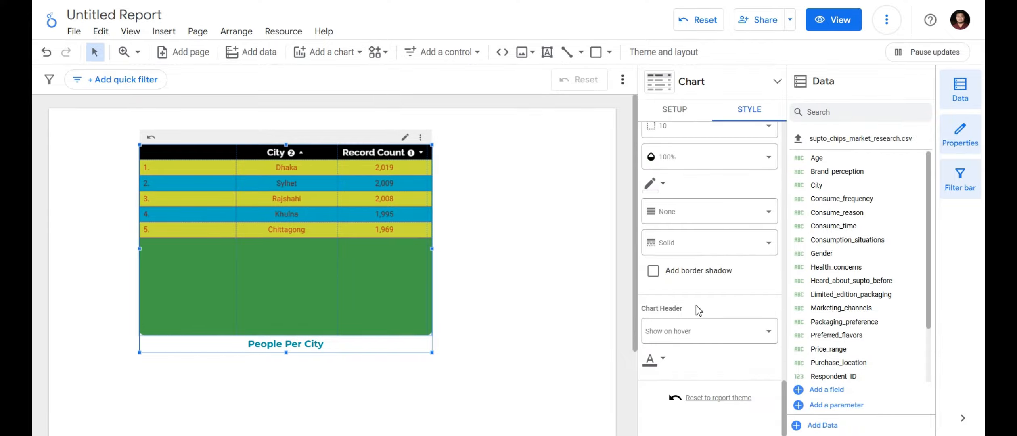
pyautogui.scroll(2, 698, 291)
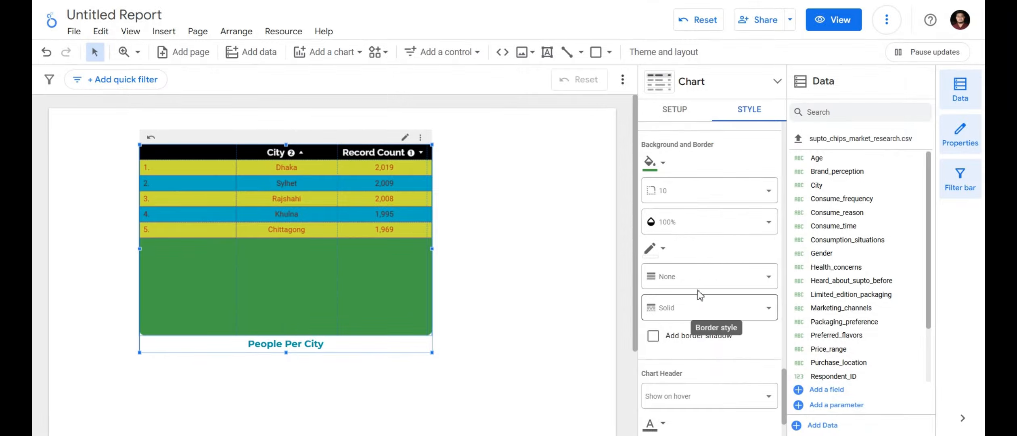
pyautogui.click(689, 222)
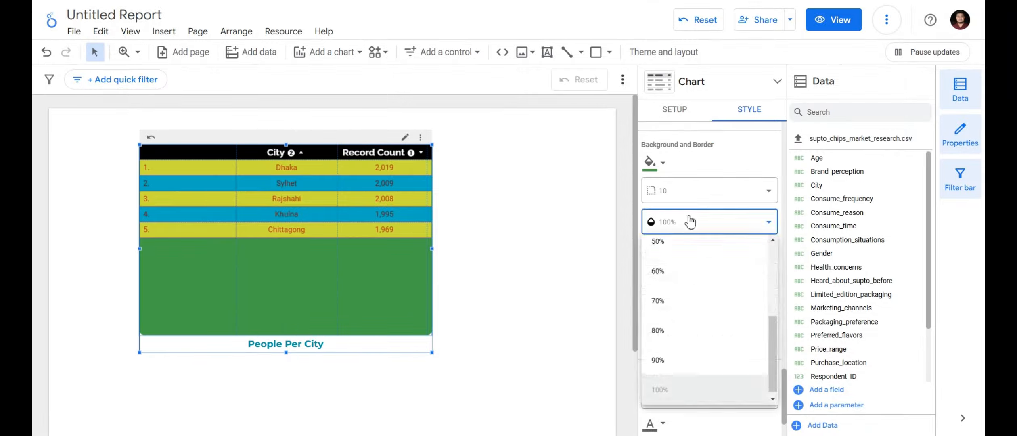
pyautogui.click(676, 266)
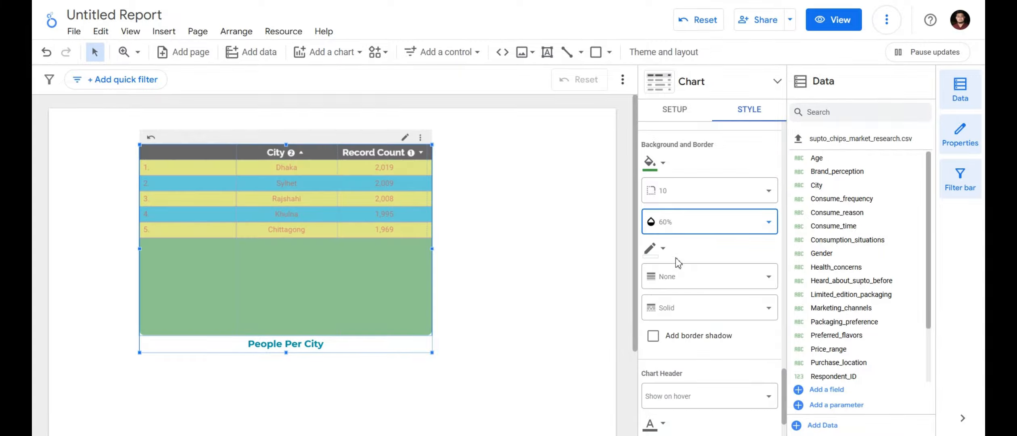
pyautogui.click(705, 221)
pyautogui.scroll(-3, 675, 394)
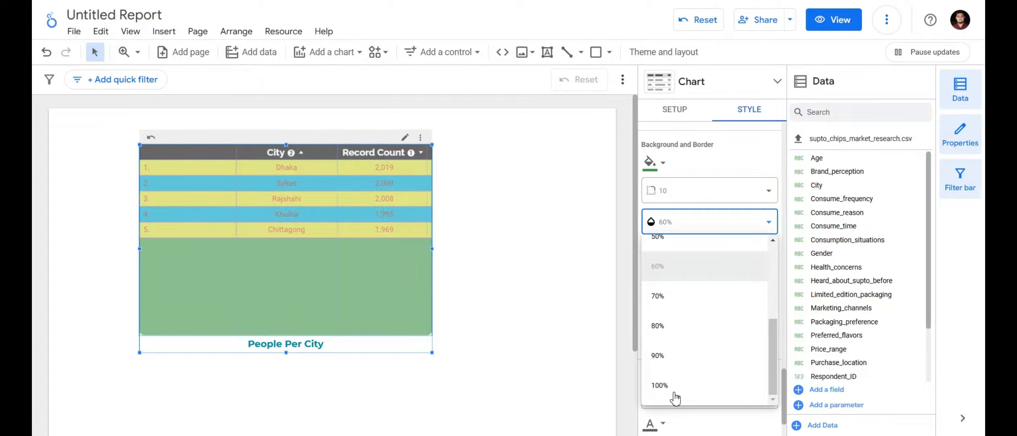
pyautogui.click(675, 387)
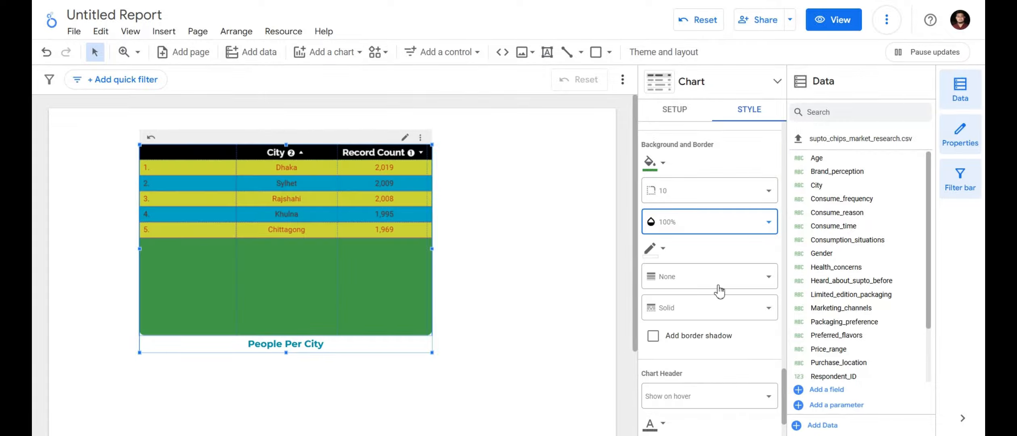
# Give the table a red border with a weight of 5 and the Dotted style
pyautogui.click(654, 256)
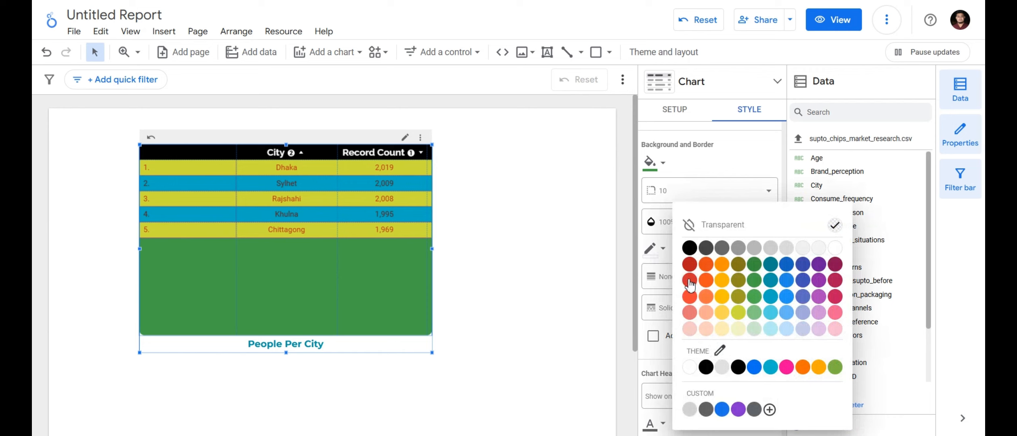
pyautogui.click(689, 281)
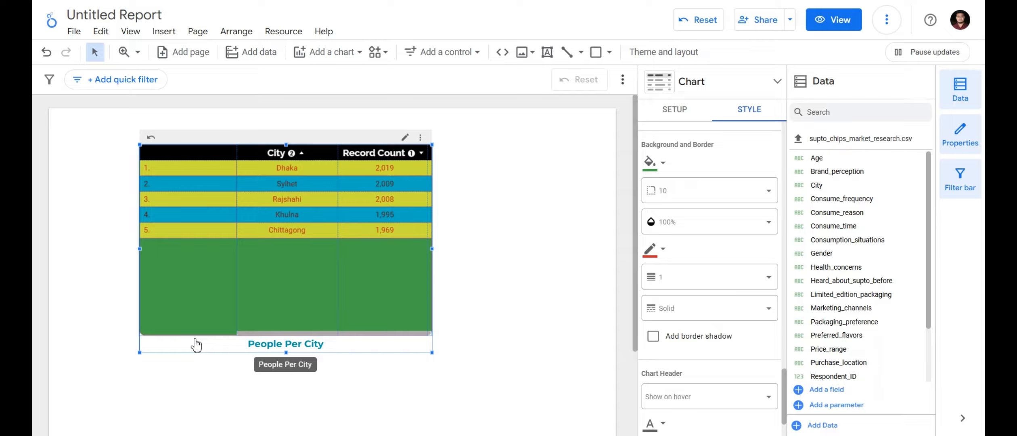
pyautogui.click(679, 280)
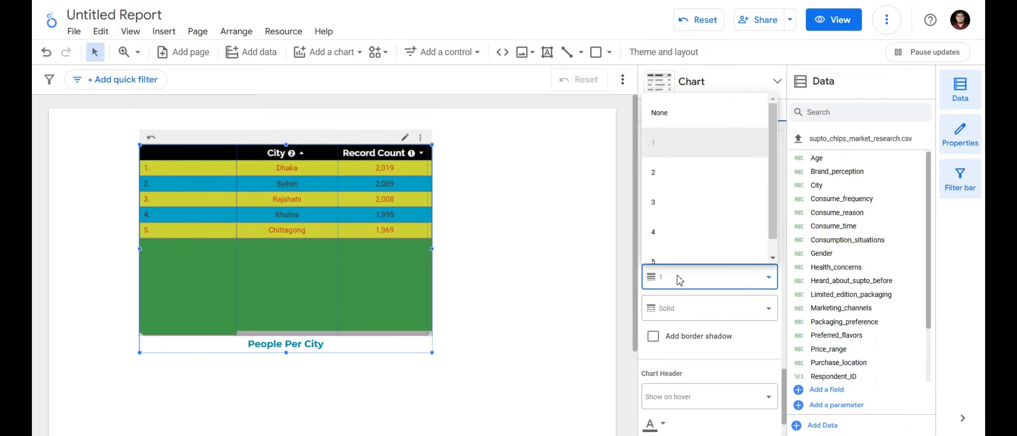
pyautogui.scroll(-1, 692, 228)
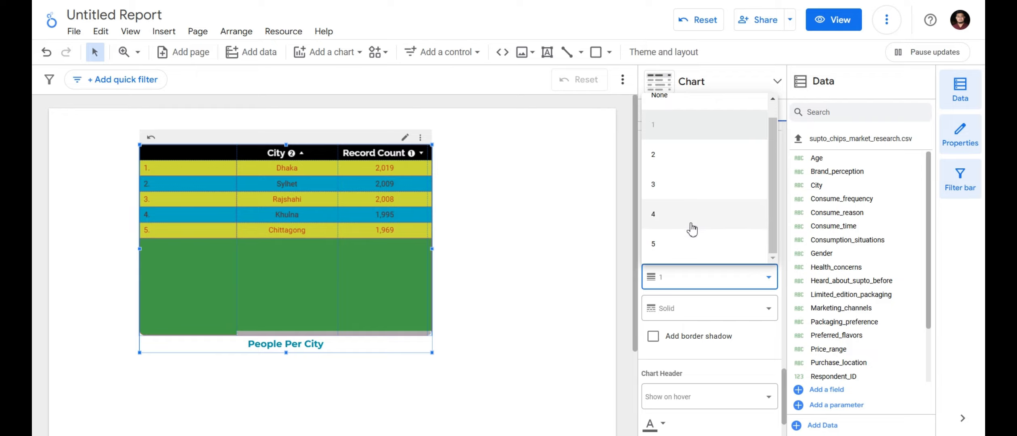
pyautogui.click(662, 250)
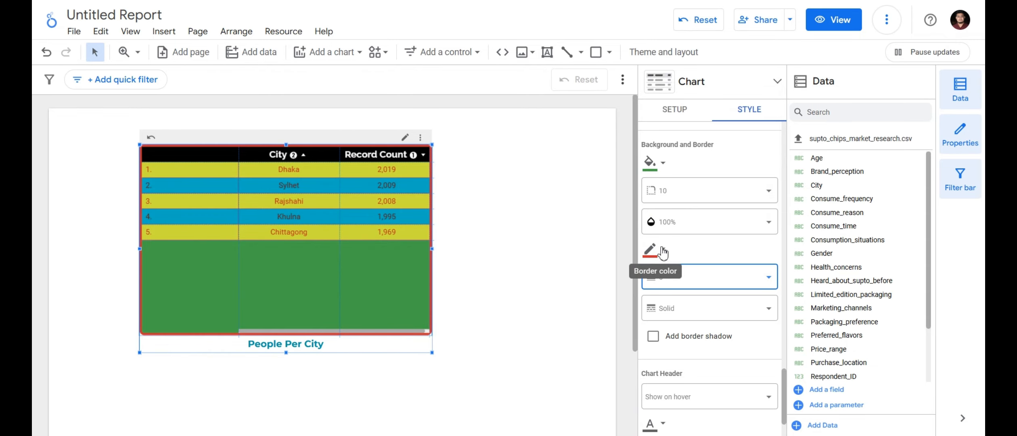
pyautogui.click(687, 317)
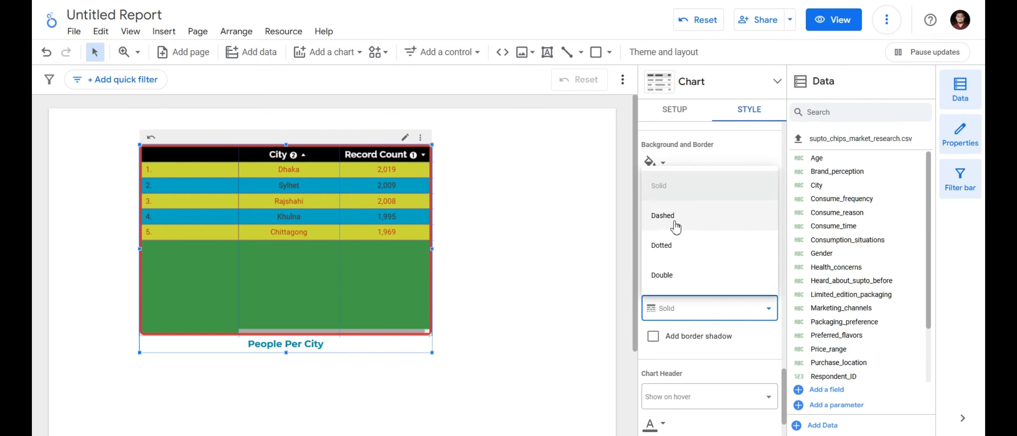
pyautogui.click(673, 245)
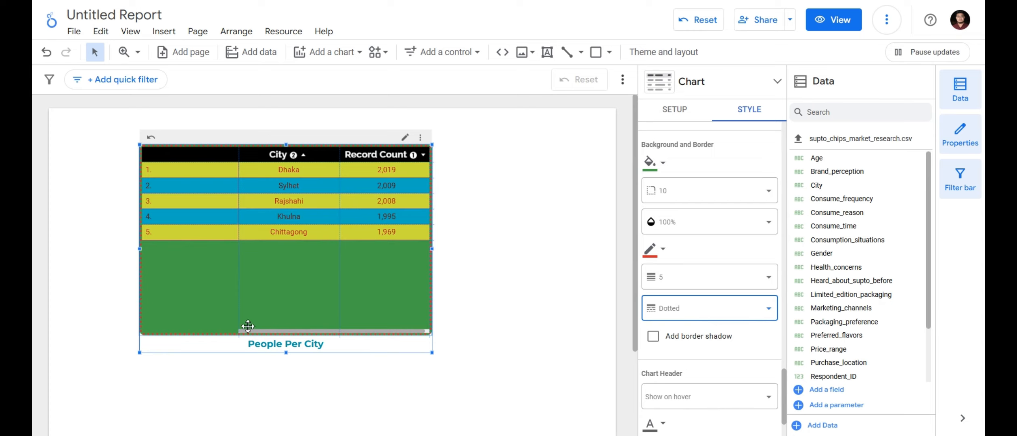
# Try a border shadow on the table, and turn it off again
pyautogui.scroll(-2, 682, 306)
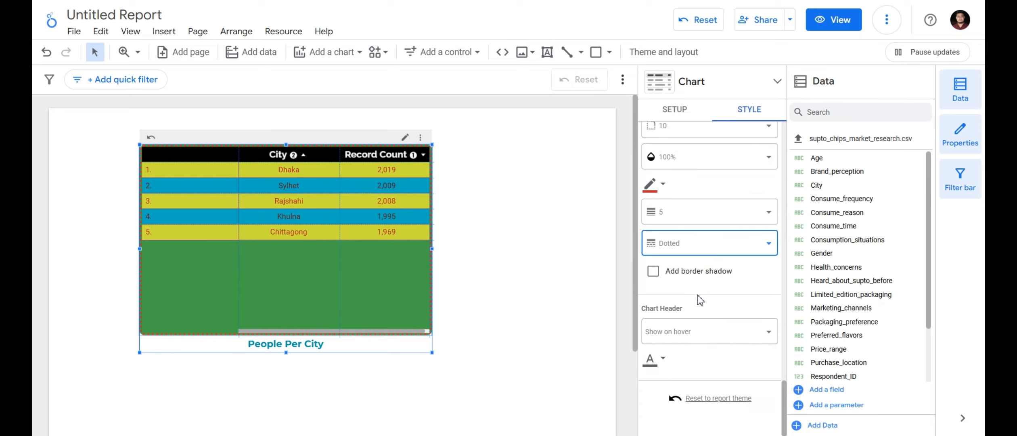
pyautogui.click(654, 278)
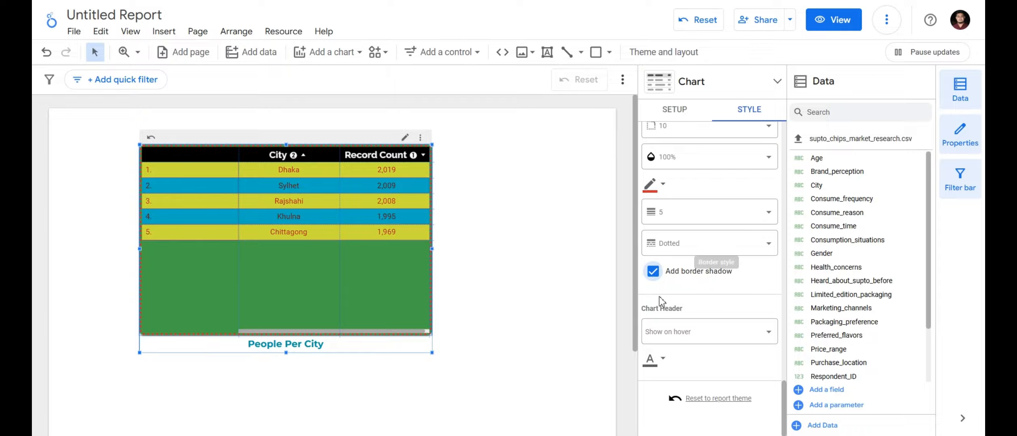
pyautogui.click(651, 277)
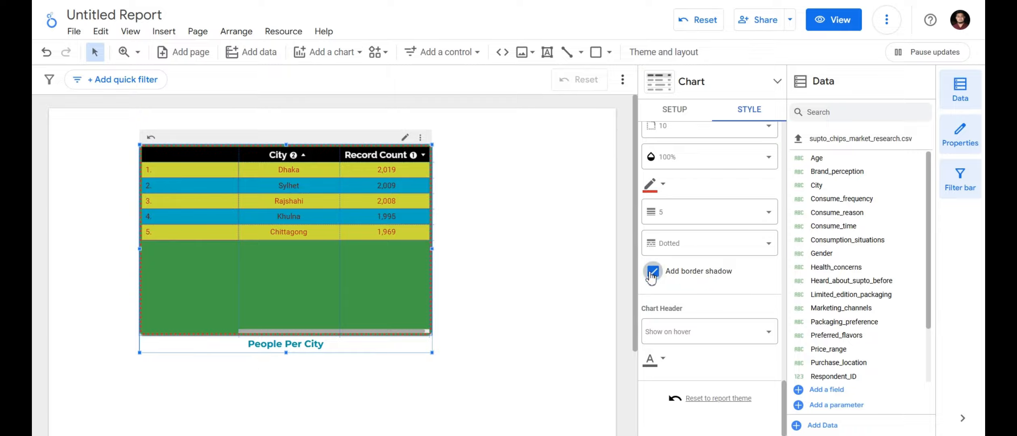
# Try Always show for the chart header, set it to Do not show, and change its font colour to orange
pyautogui.click(693, 334)
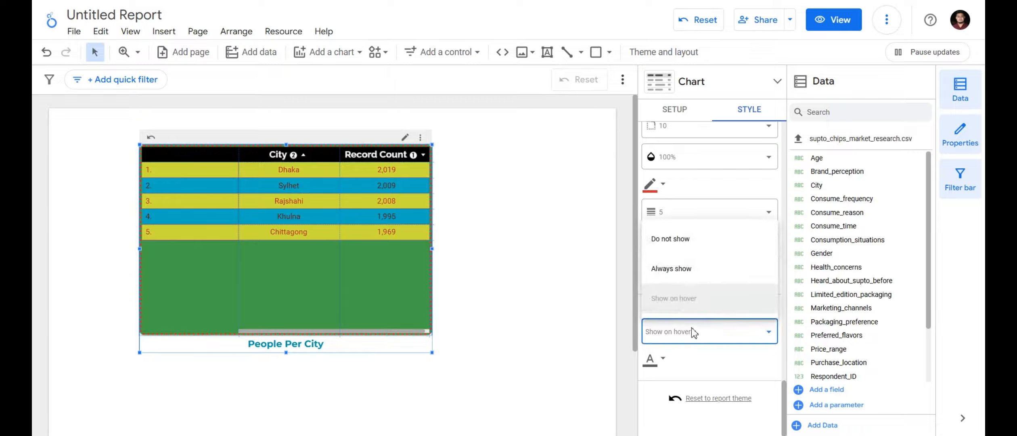
pyautogui.click(691, 266)
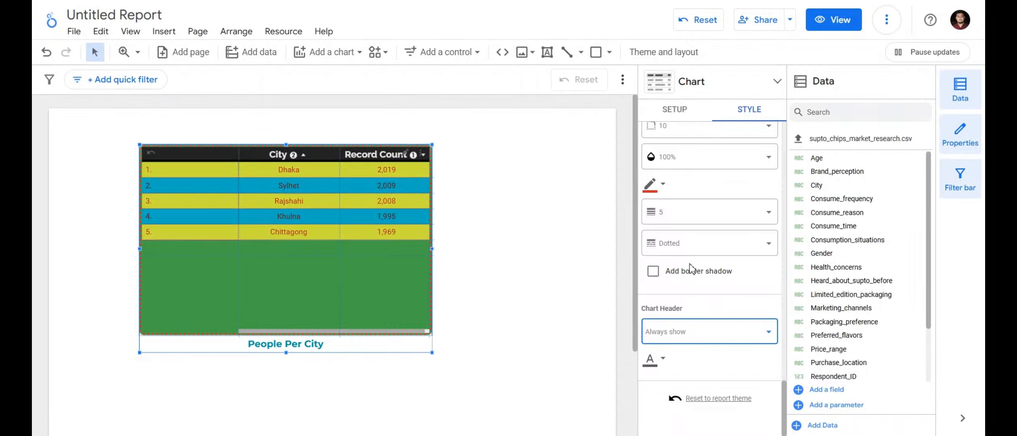
pyautogui.click(690, 333)
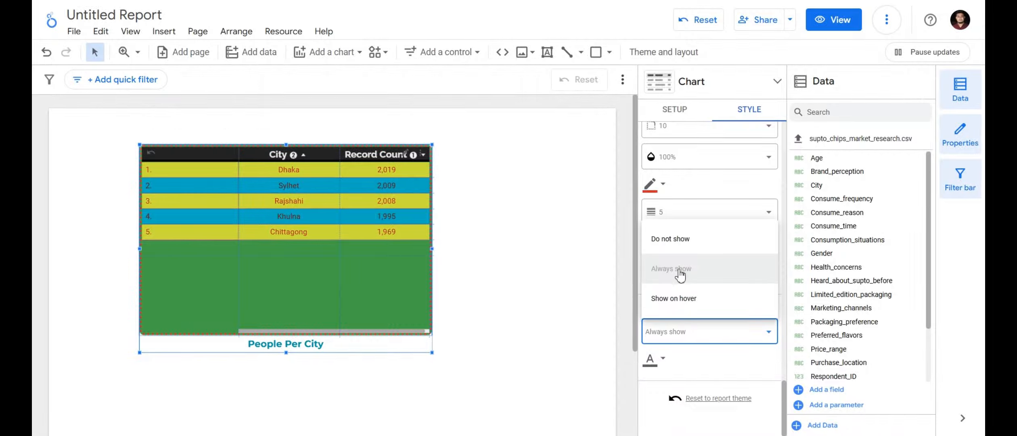
pyautogui.click(666, 238)
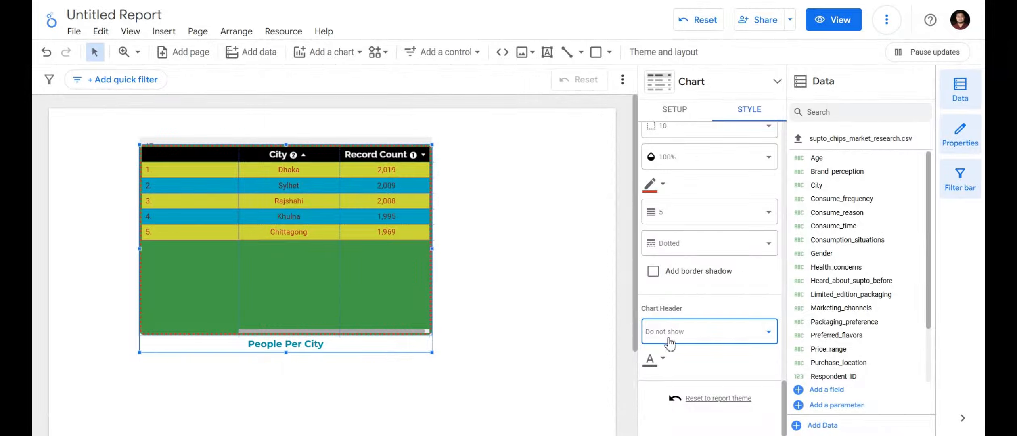
pyautogui.click(662, 358)
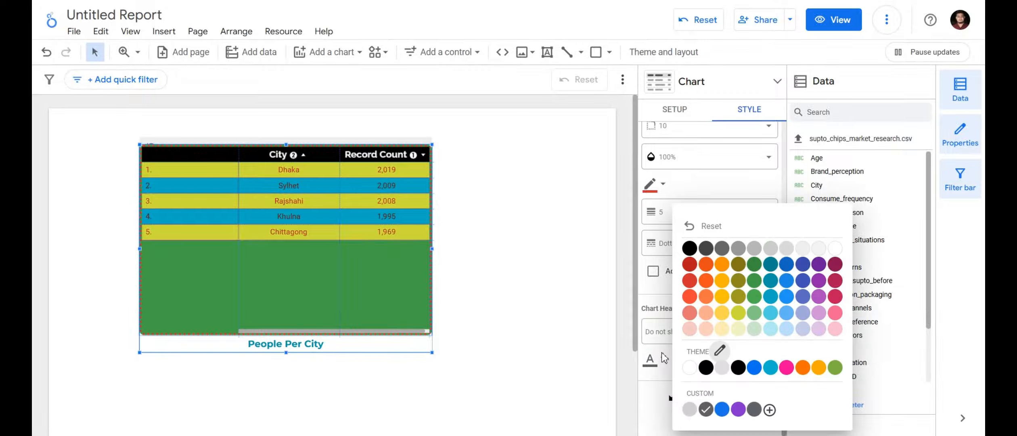
pyautogui.click(707, 297)
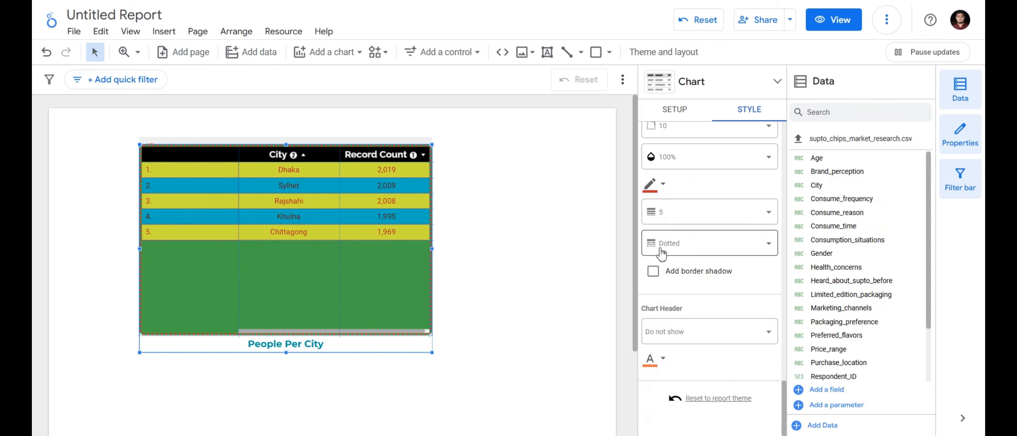
pyautogui.scroll(10, 661, 250)
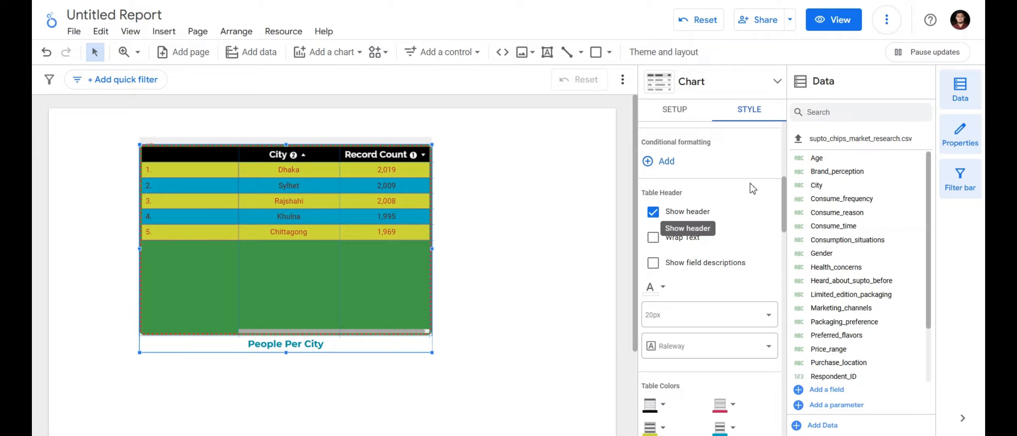
pyautogui.scroll(7, 742, 174)
pyautogui.scroll(-4, 742, 171)
pyautogui.scroll(-15, 742, 169)
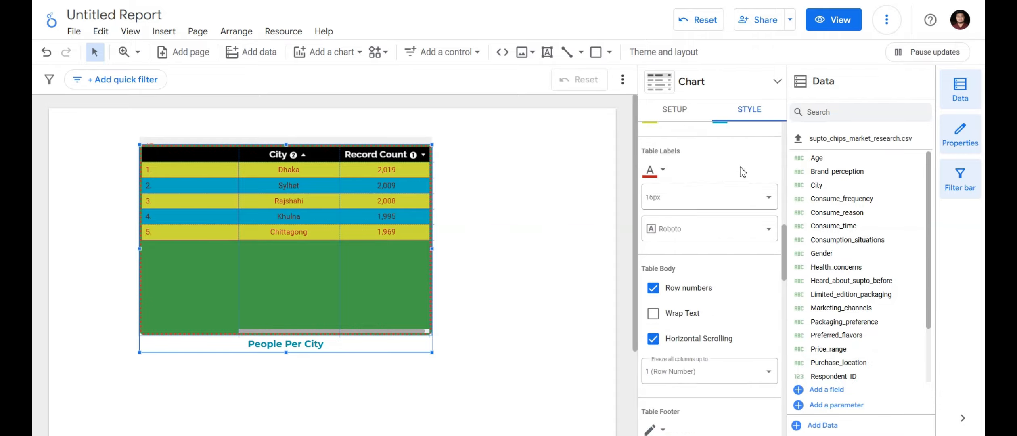
pyautogui.scroll(15, 743, 172)
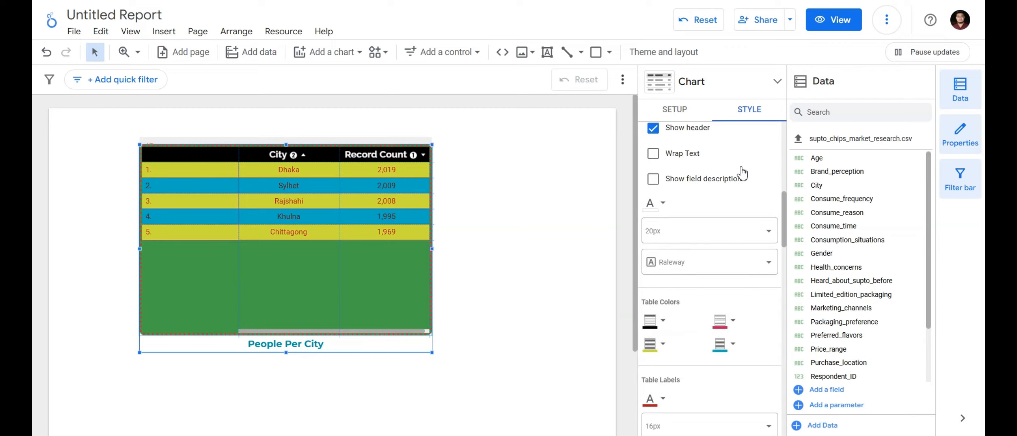